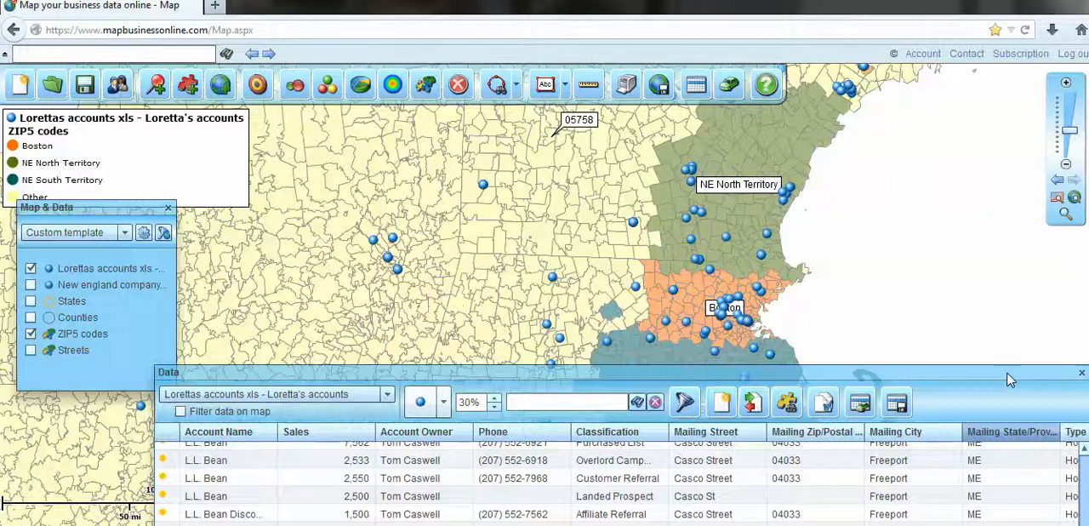
Change the map symbol of the accounts dataset to a green ball and set the symbol size to 35%.
left_click_drag(1009, 379, 917, 123)
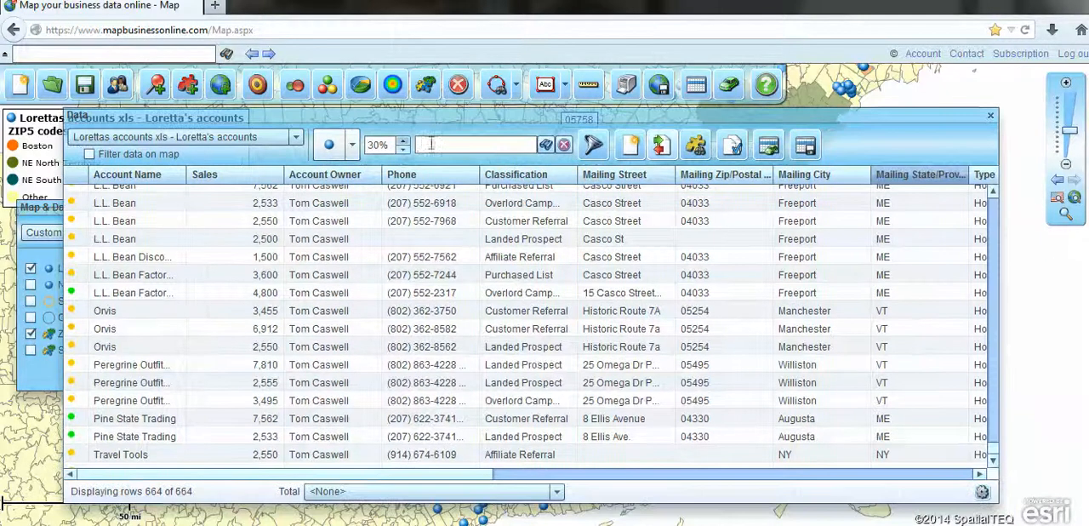
left_click(348, 146)
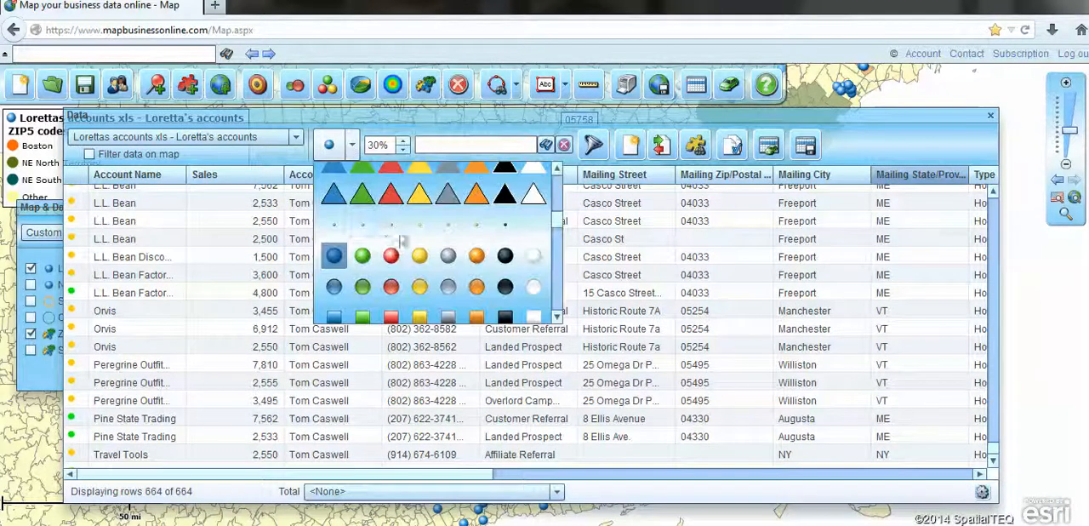
left_click(366, 226)
left_click(403, 142)
left_click_drag(883, 126, 893, 153)
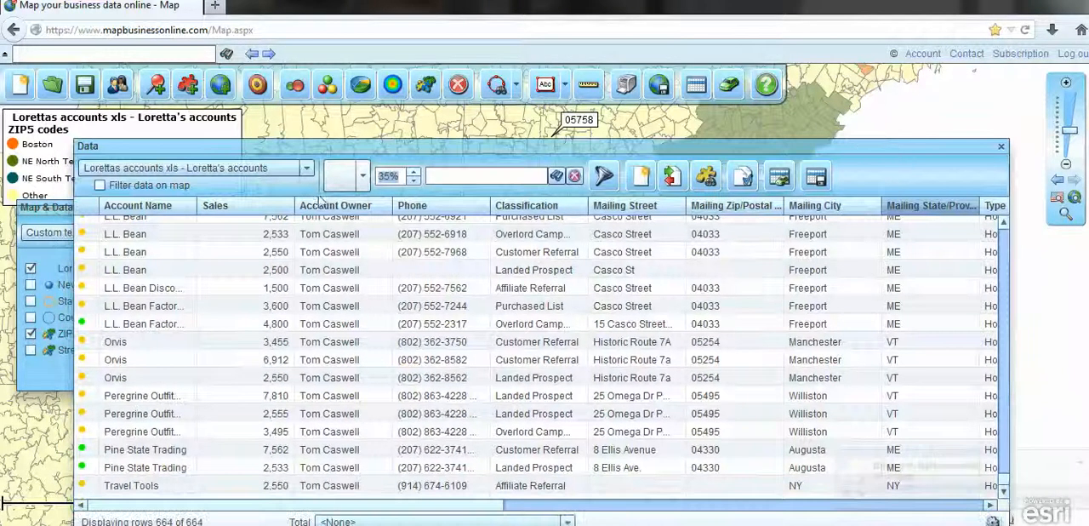
left_click(361, 175)
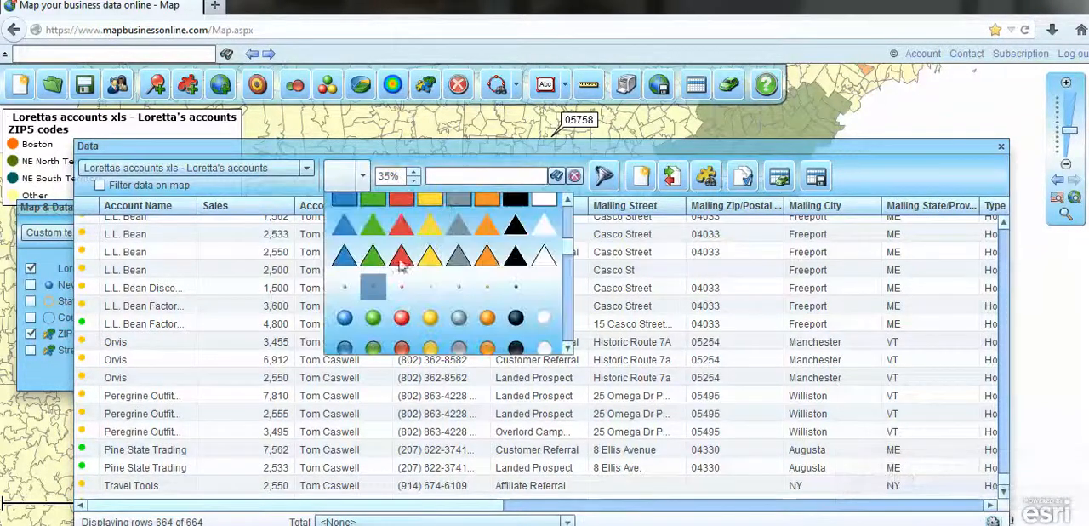
left_click(373, 317)
Select the GeoPhysical Survey Systems point on the map to locate its record in the data table.
left_click_drag(876, 155, 869, 320)
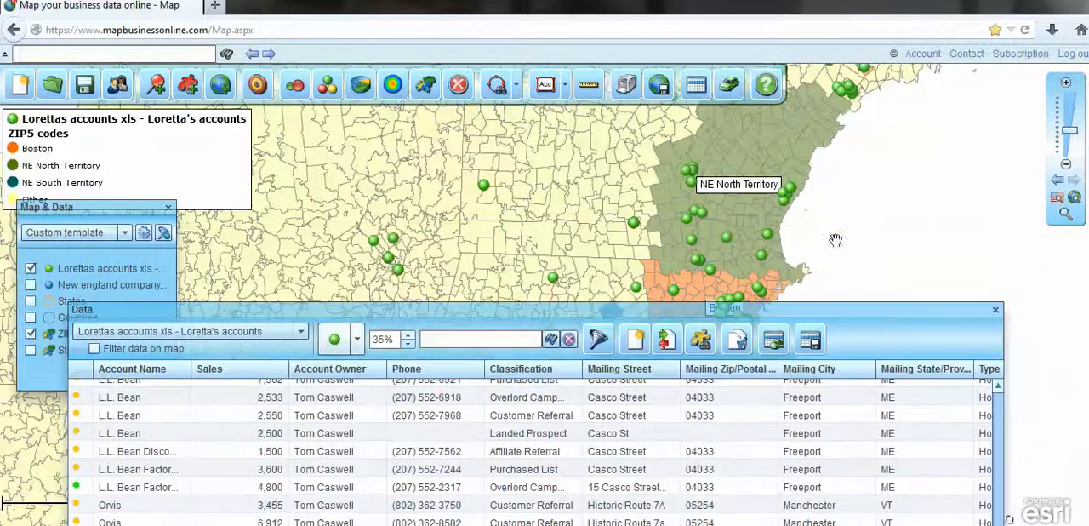
left_click(728, 241)
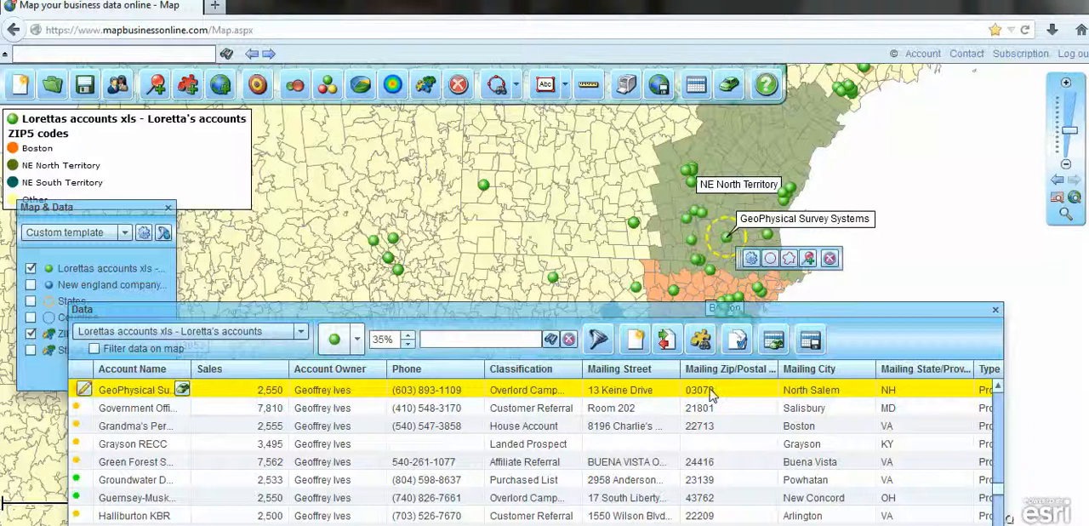
left_click_drag(668, 313, 667, 138)
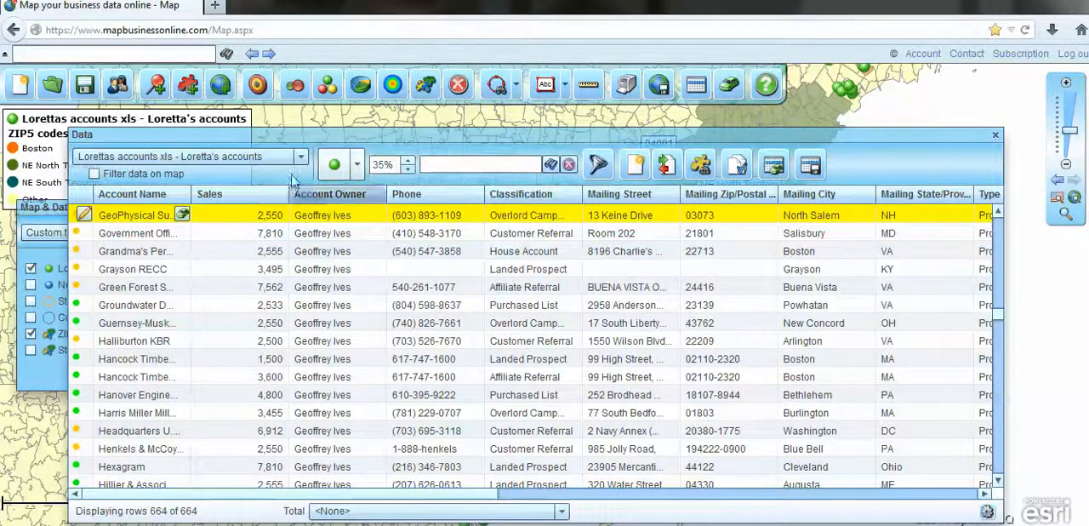
Search the accounts data for "Star" and clear the search.
left_click(454, 165)
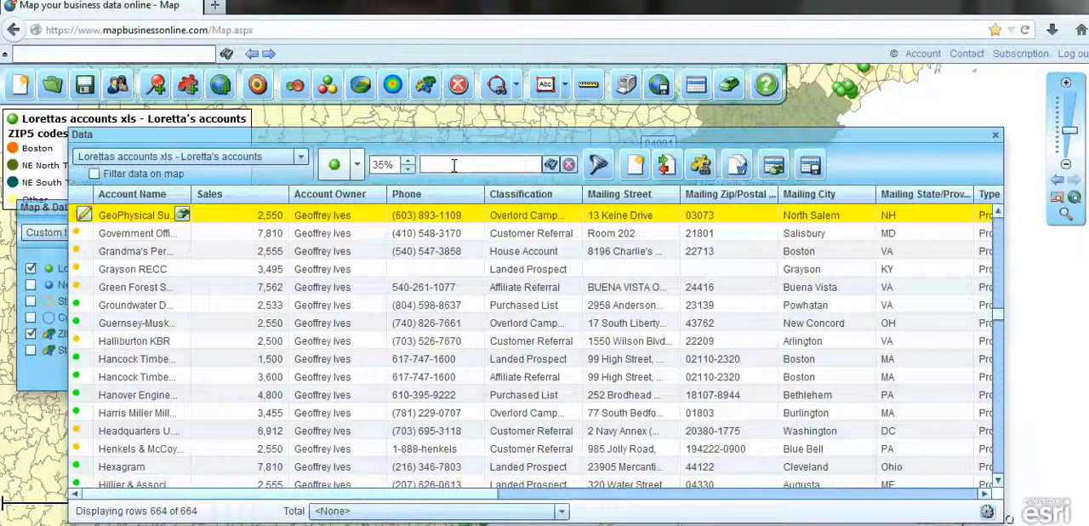
type("Star")
left_click(550, 164)
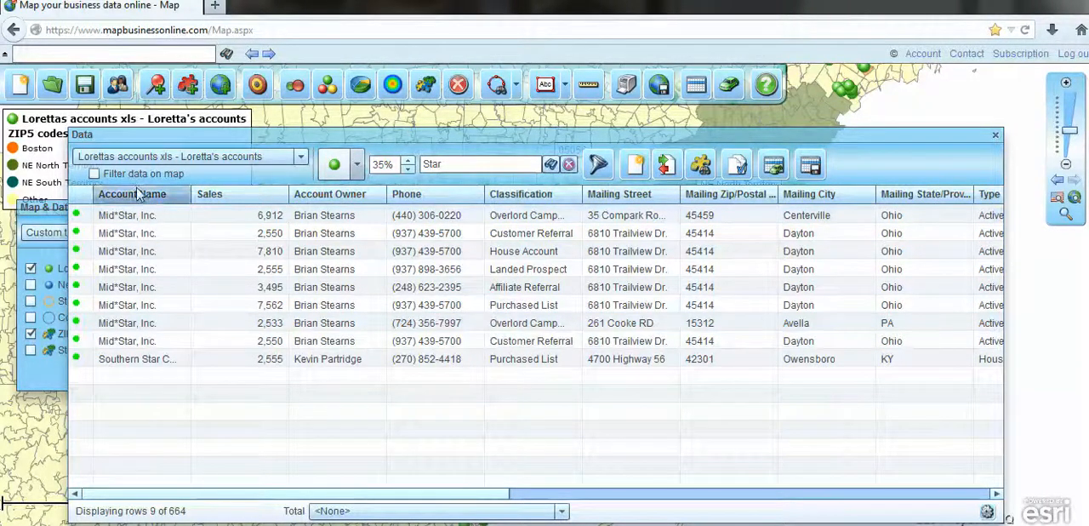
left_click(569, 165)
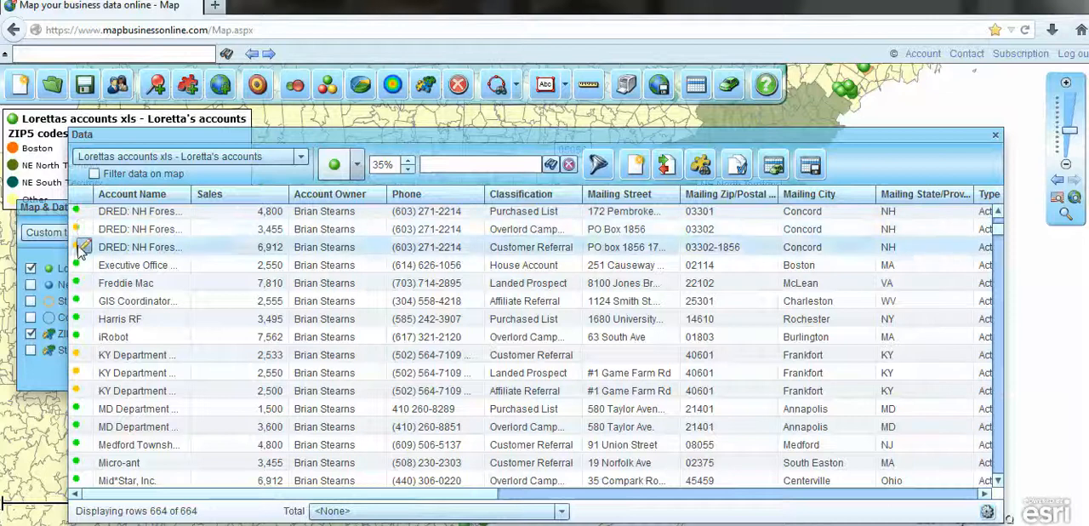
Relocate the first KY Department of Fish and Wildlife Resources record to 38.24065, -84.91178 on the map and save the new location.
left_click(82, 356)
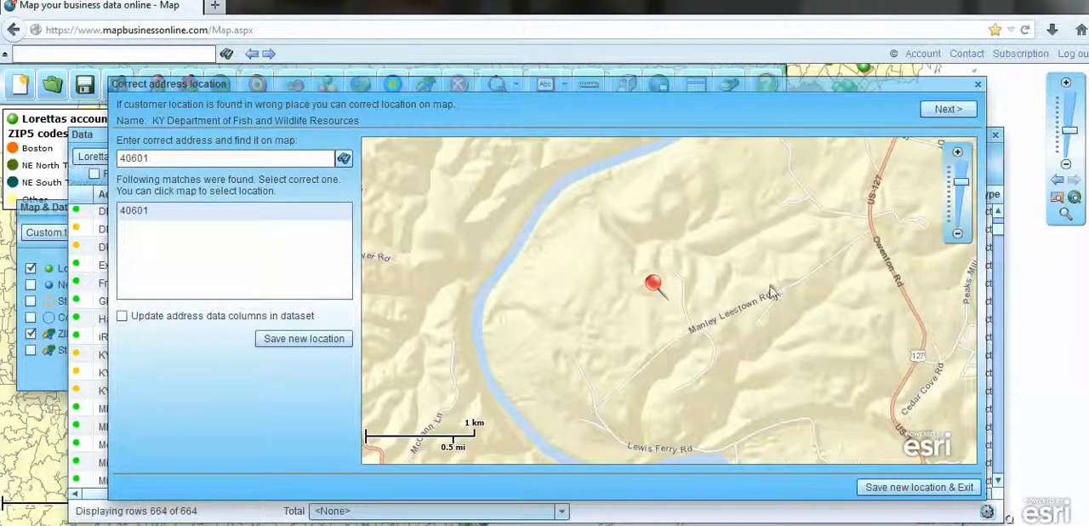
left_click_drag(652, 281, 672, 263)
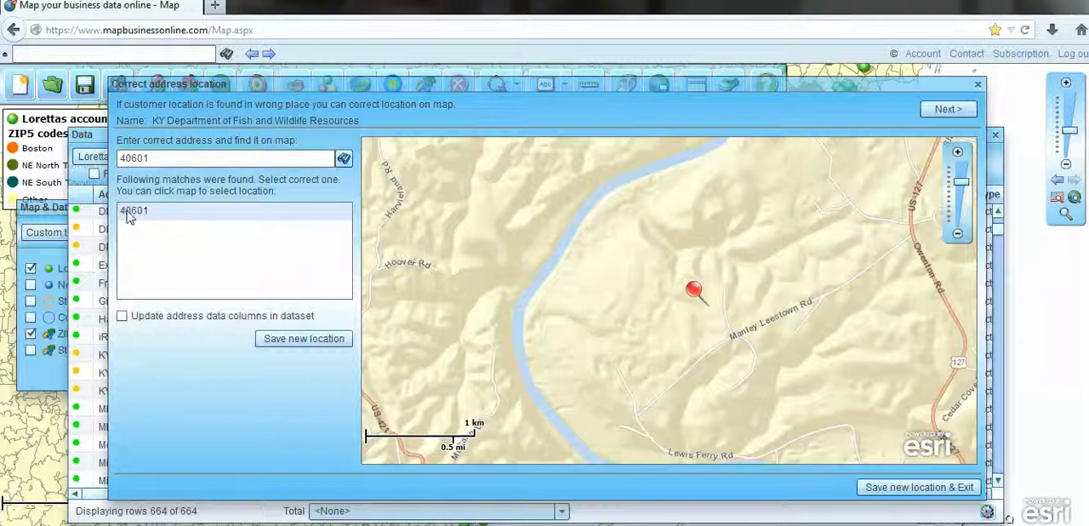
left_click(783, 351)
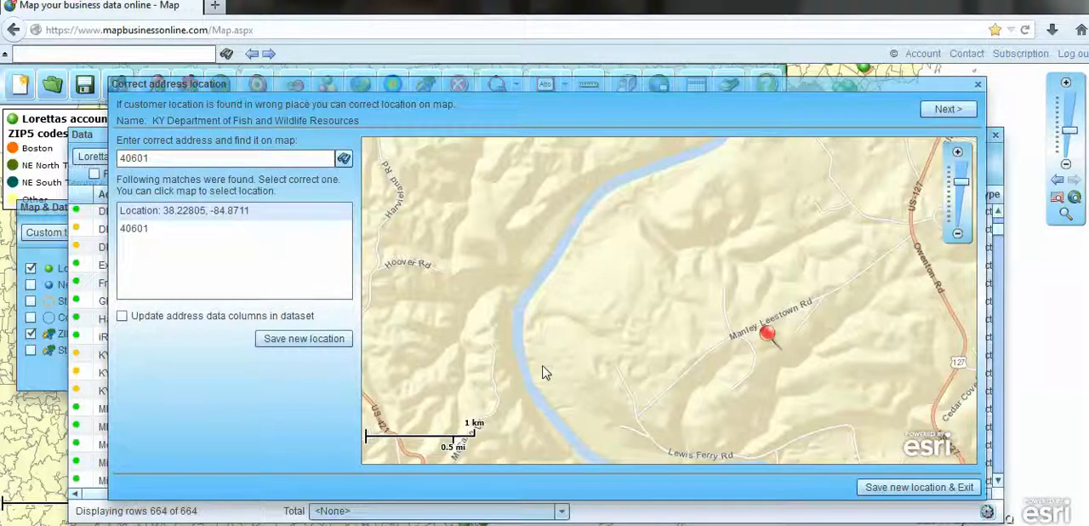
left_click(800, 233)
left_click(428, 239)
left_click(401, 201)
left_click(316, 343)
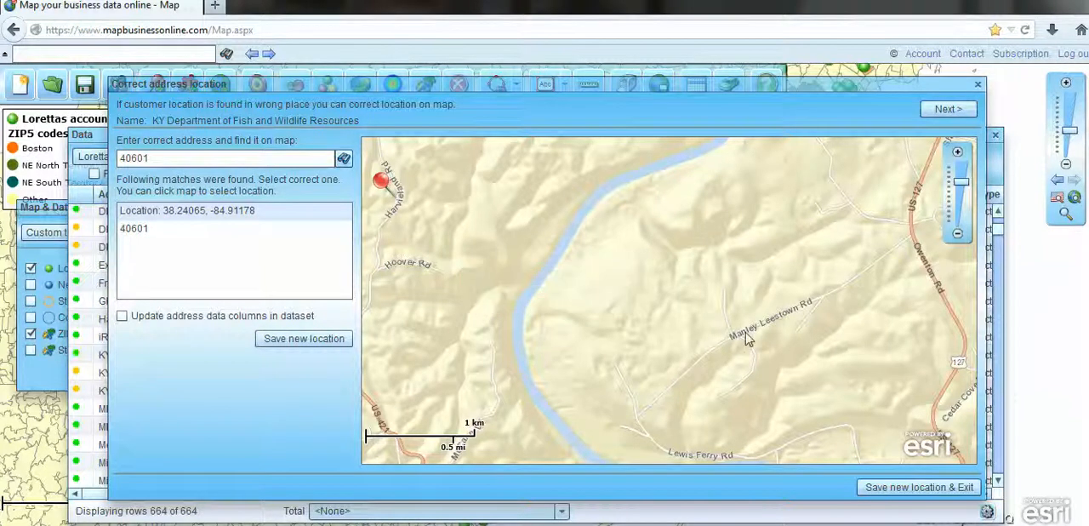
left_click(978, 86)
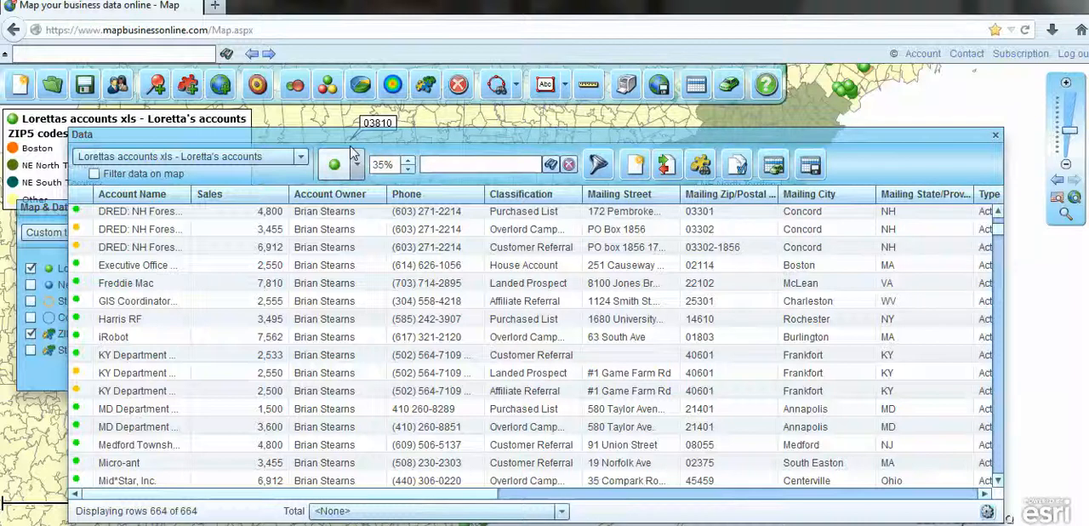
View the territories on the map and examine the datasets, marketing lists and territories available to the data table.
left_click_drag(806, 134, 850, 395)
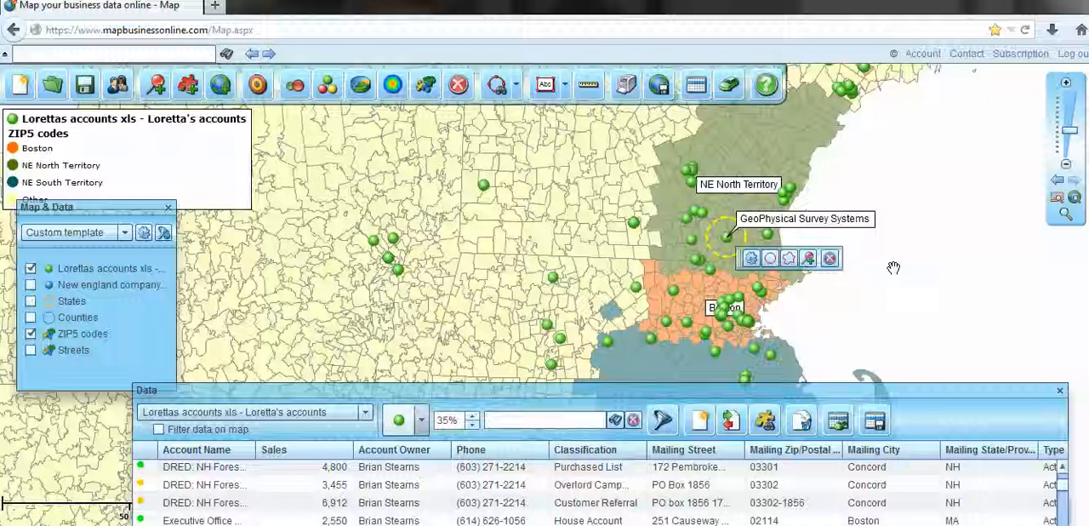
left_click_drag(891, 266, 936, 217)
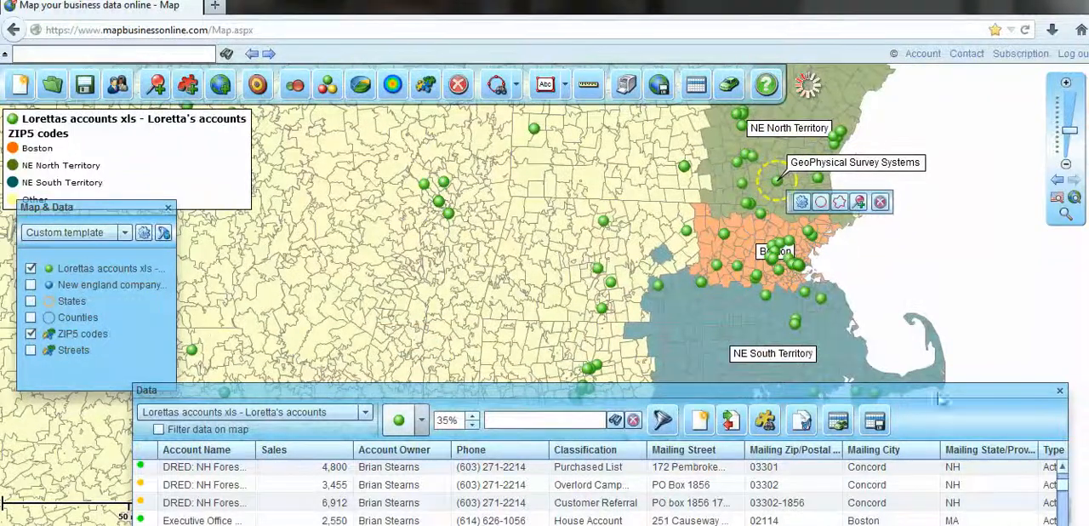
left_click_drag(936, 391, 878, 163)
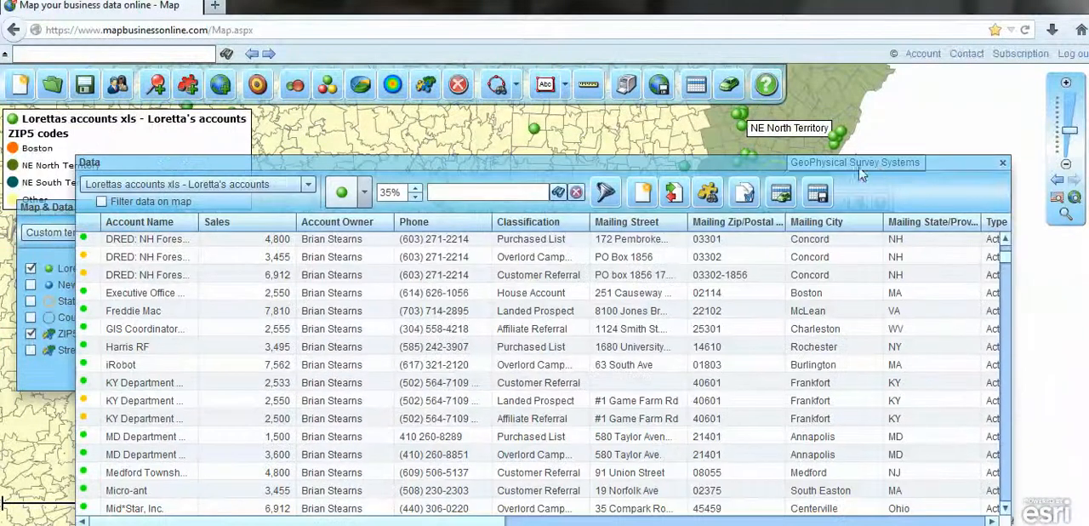
left_click(311, 185)
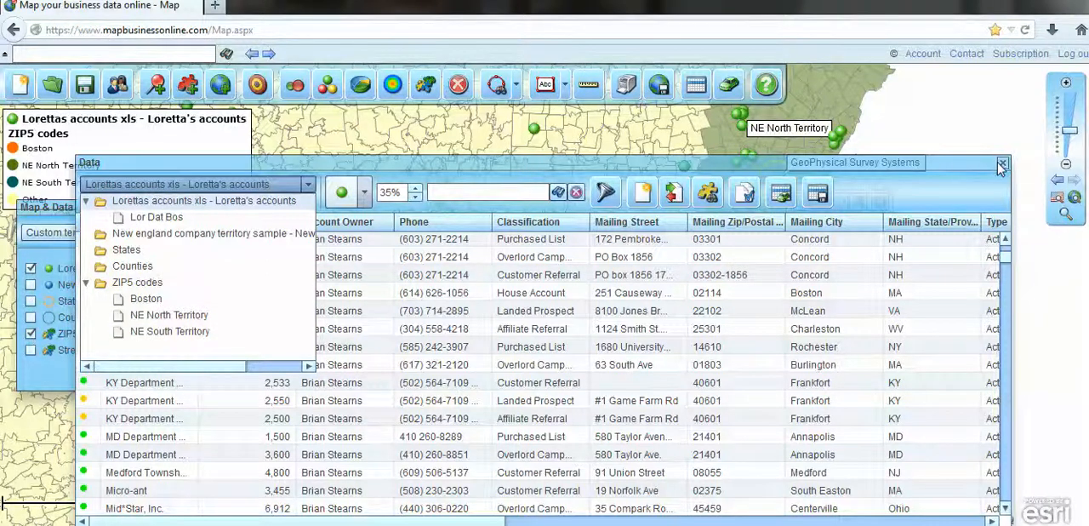
left_click_drag(730, 163, 726, 326)
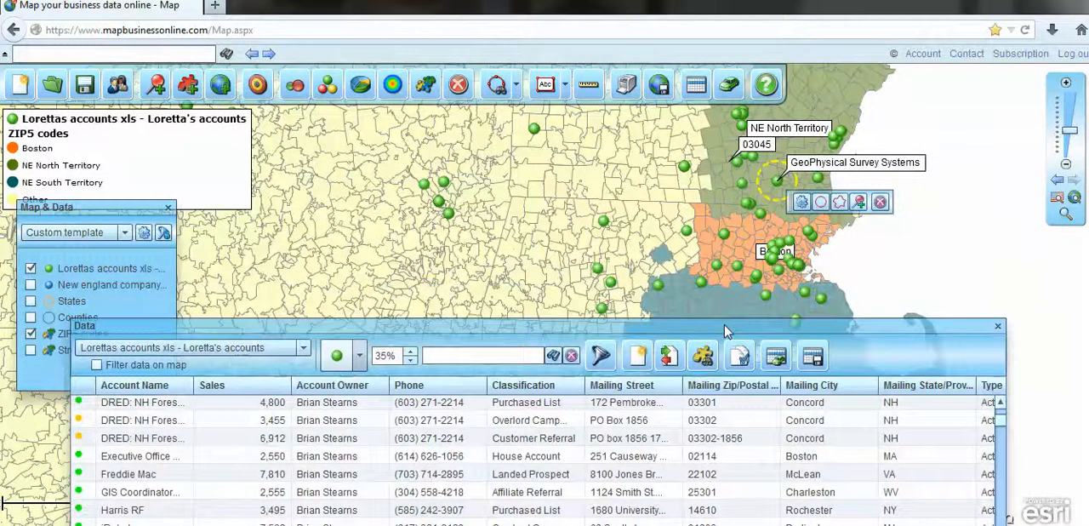
left_click(303, 354)
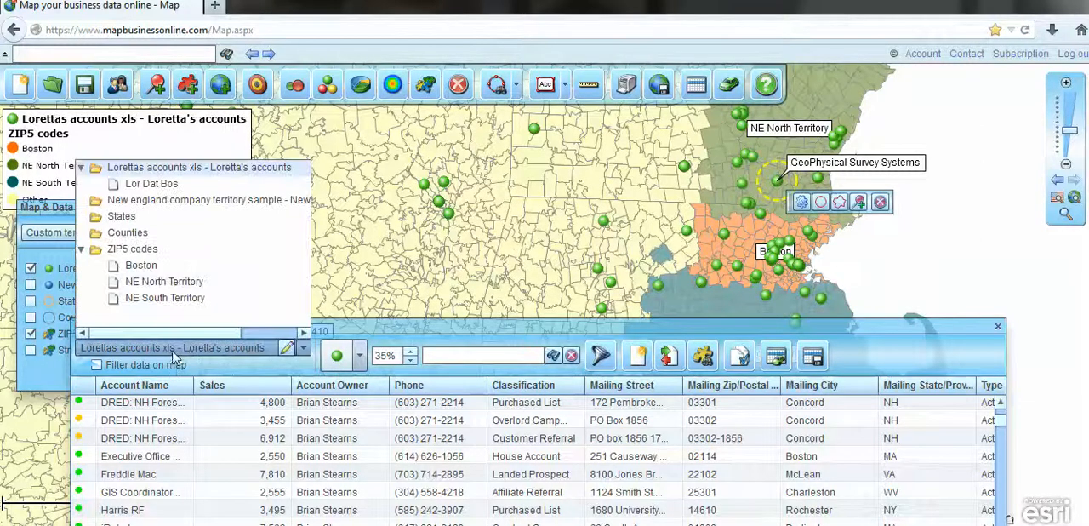
Create a new marketing list named Lor Data Bos from the accounts inside the Boston territory.
left_click(707, 355)
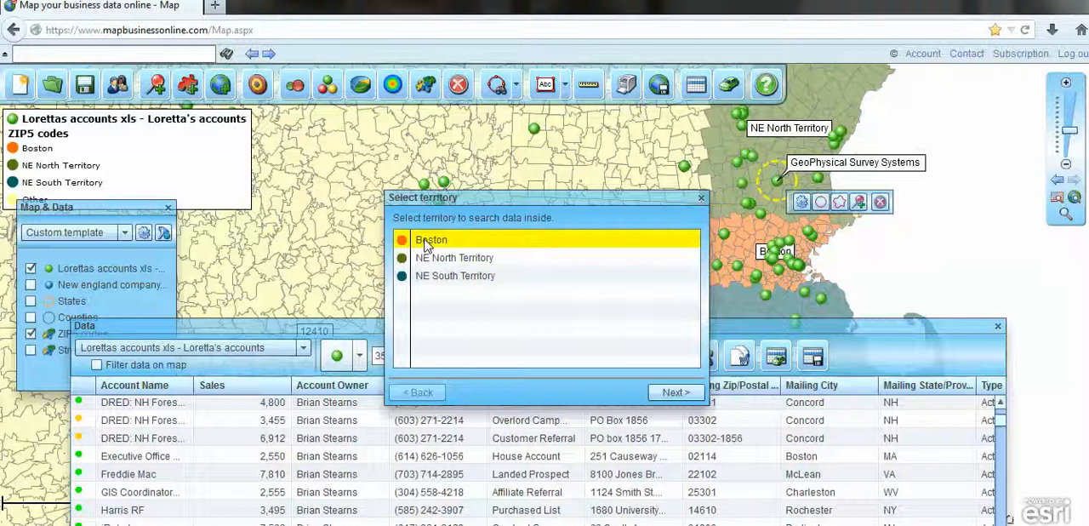
left_click(675, 392)
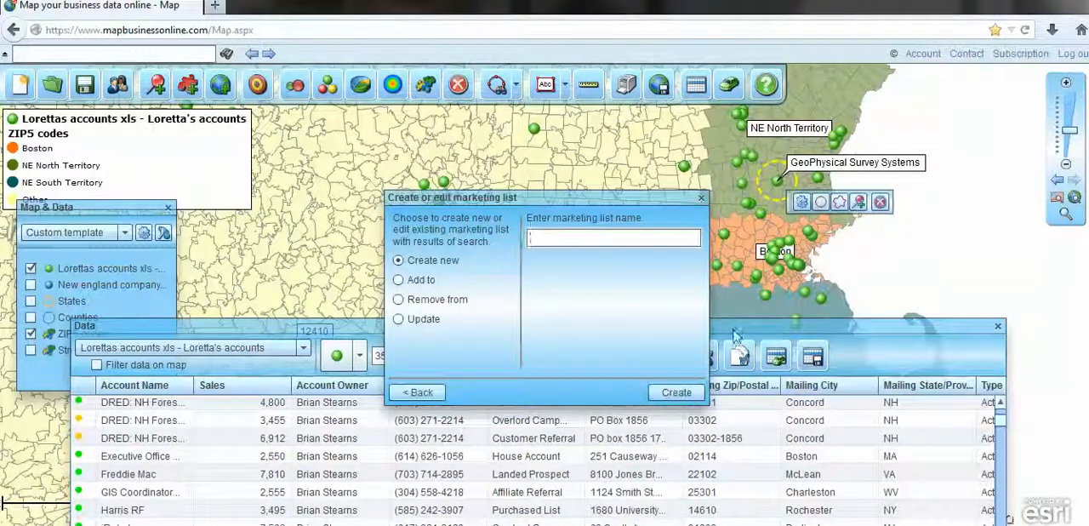
left_click_drag(601, 199, 454, 192)
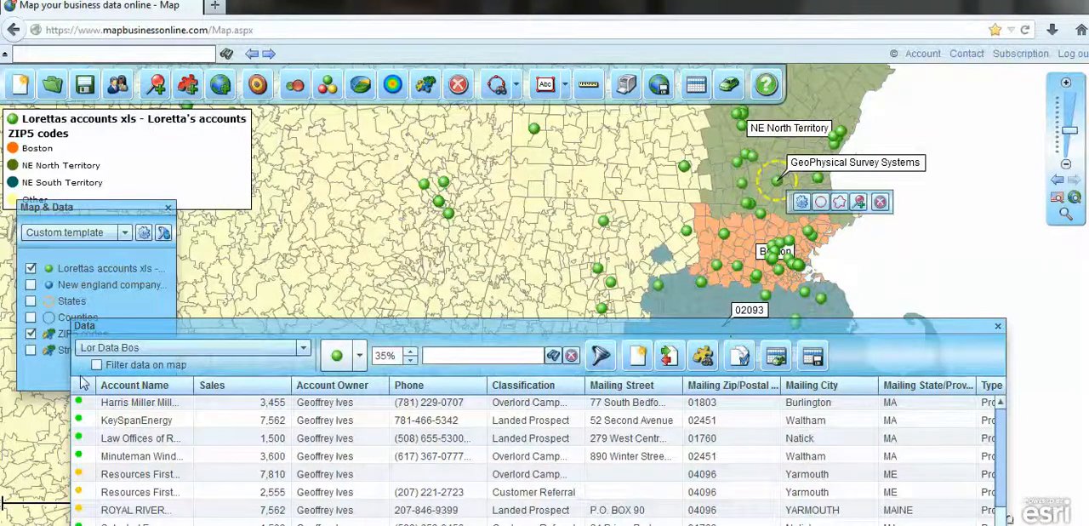
Filter the map to the Lor Data Bos accounts, and try the map filter on the Boston territory's ZIP codes.
left_click(96, 365)
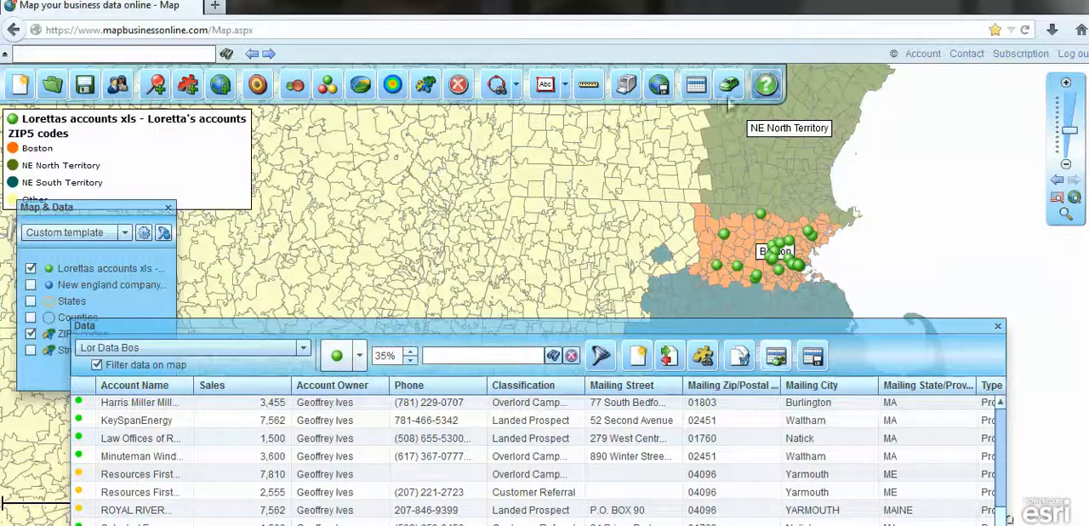
left_click(302, 347)
left_click(141, 281)
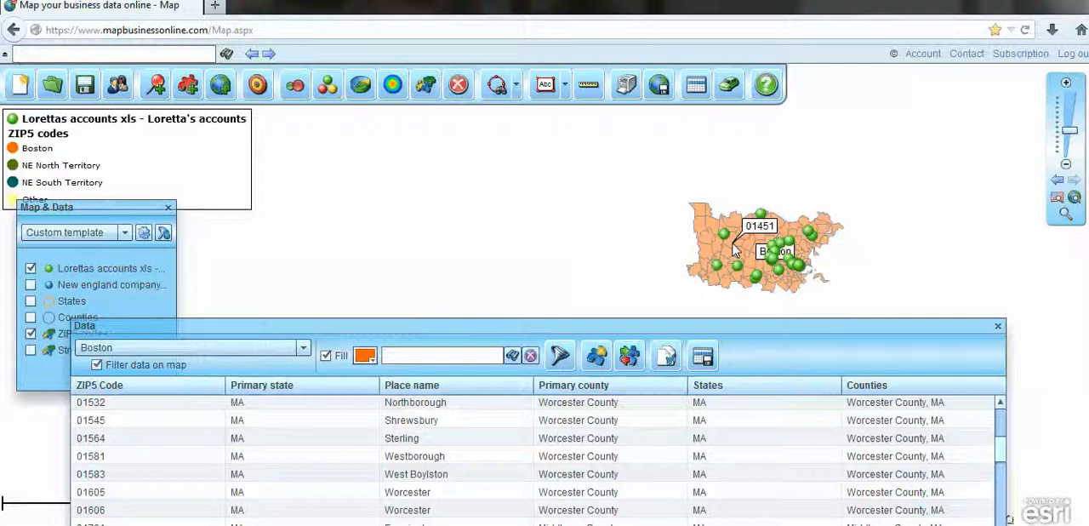
left_click(97, 365)
Remove the map filter from the Lor Data Bos list and close the data table.
left_click(302, 348)
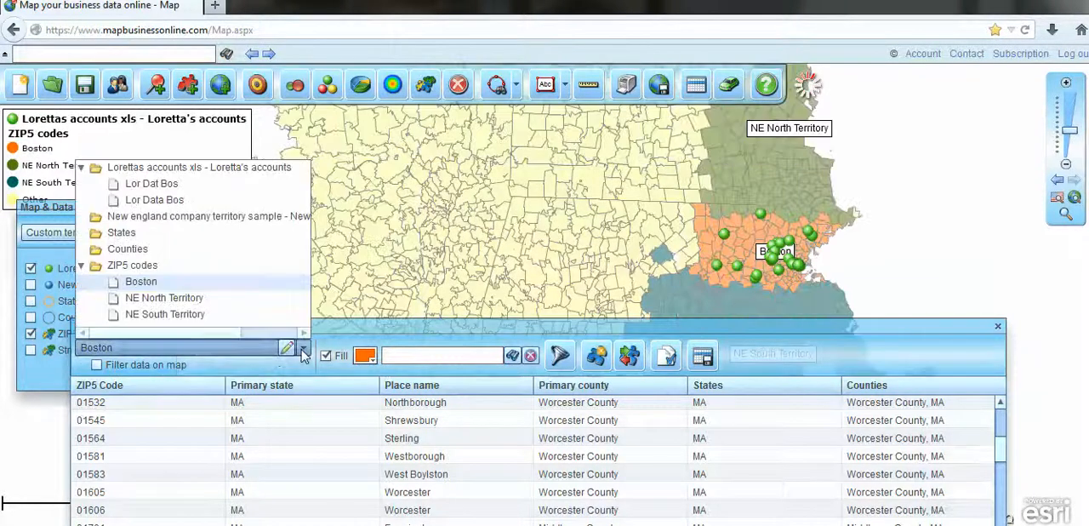
left_click(151, 199)
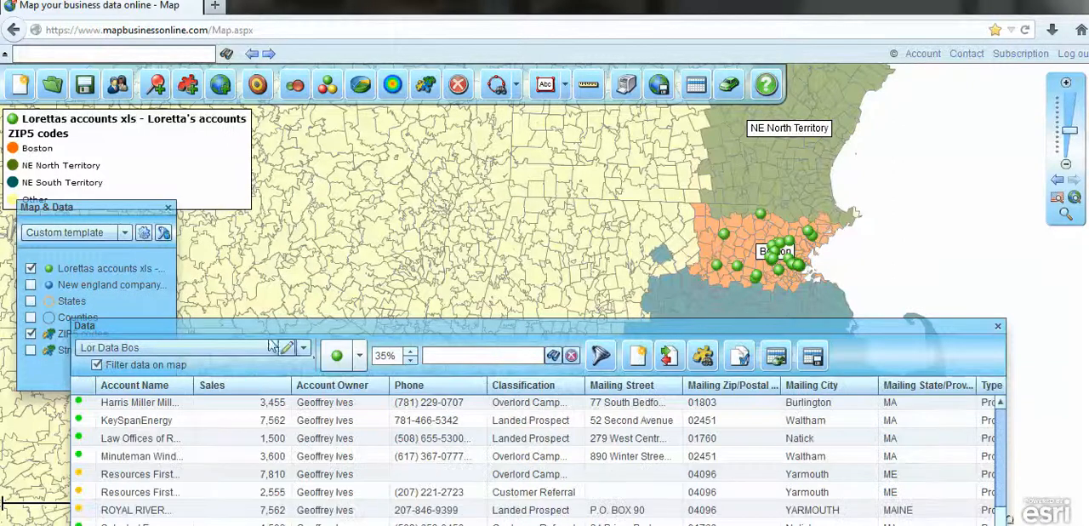
left_click(303, 348)
left_click(148, 365)
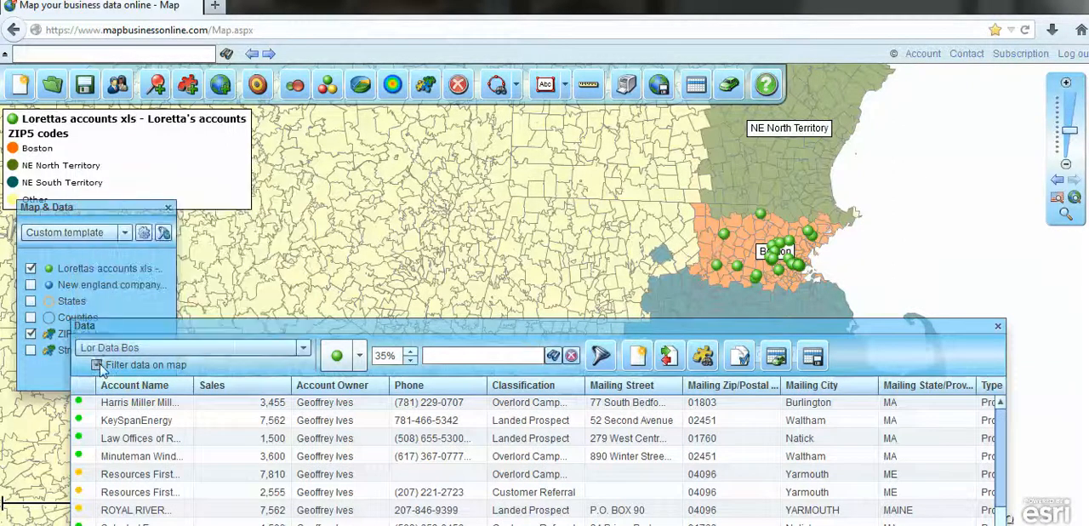
left_click(998, 328)
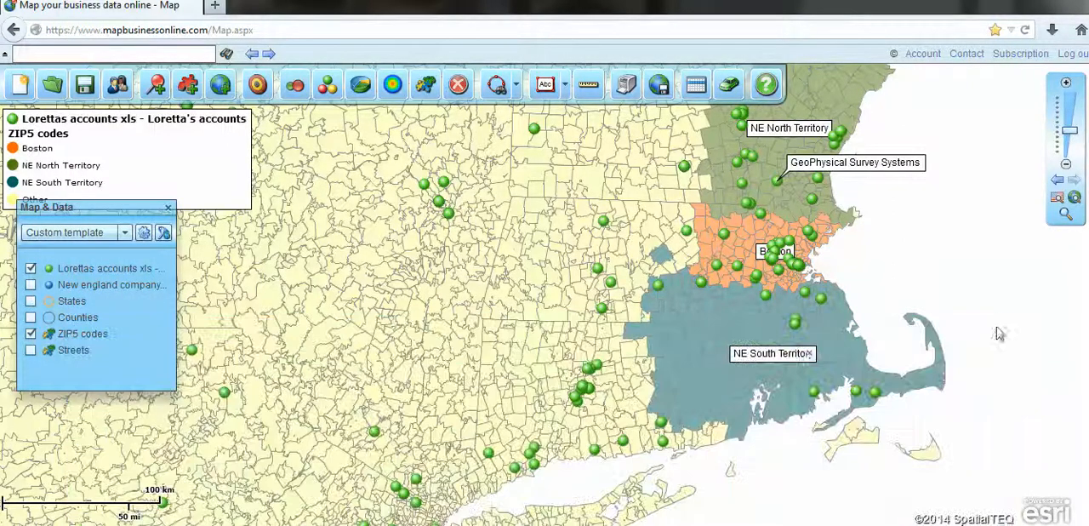
Examine the columns available as filter criteria for the Lor Data Bos list without applying a filter.
left_click(696, 89)
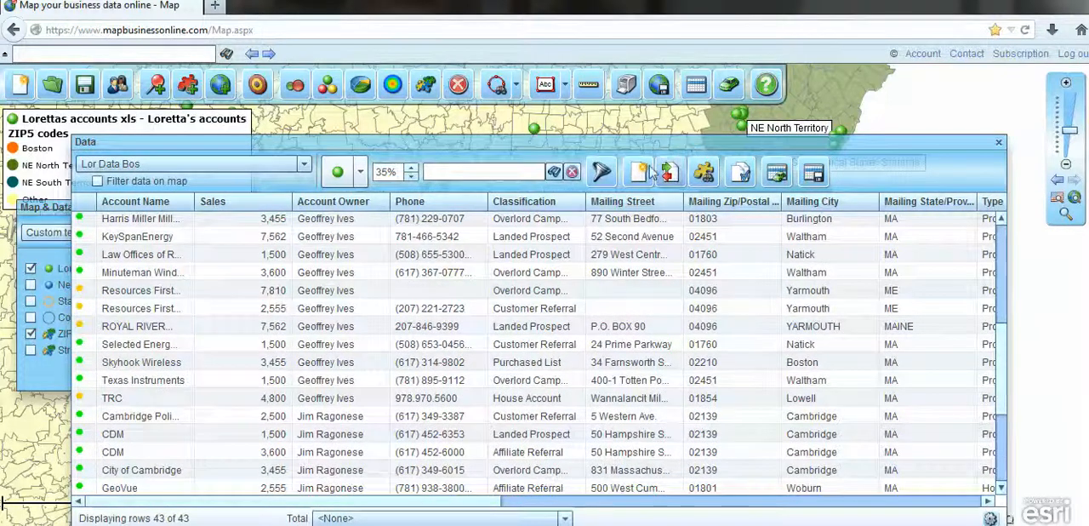
left_click(603, 172)
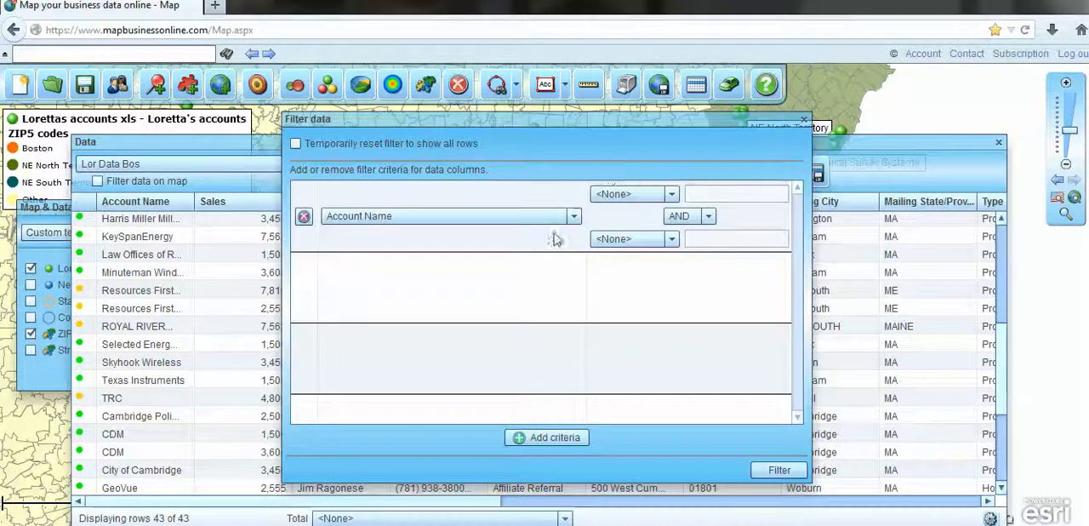
left_click(574, 216)
mouse_move(575, 252)
left_mouse_down()
mouse_move(575, 311)
mouse_move(582, 246)
left_mouse_up()
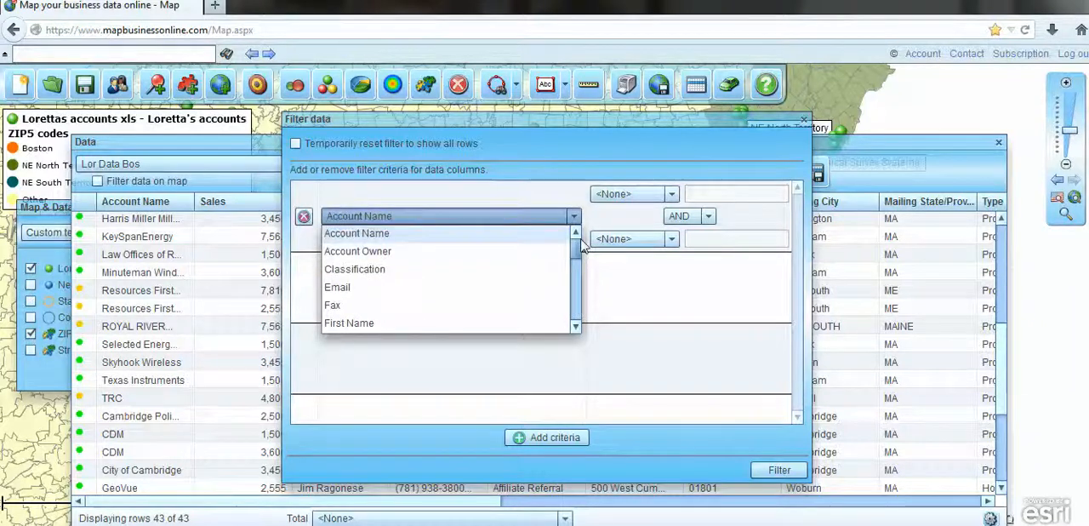
left_click(801, 120)
Switch the data table from the Lor Data Bos list to the full accounts dataset.
left_click(303, 163)
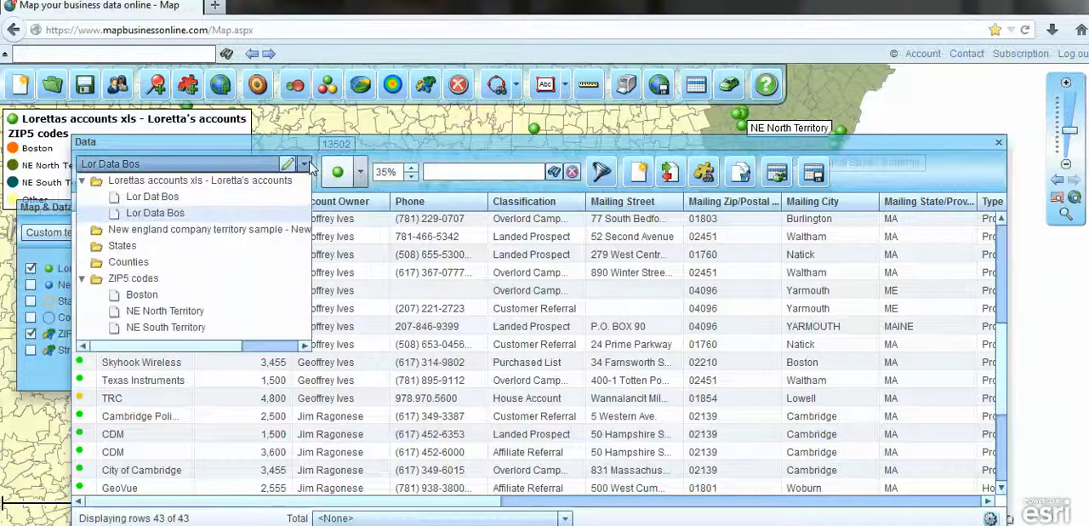
left_click(164, 181)
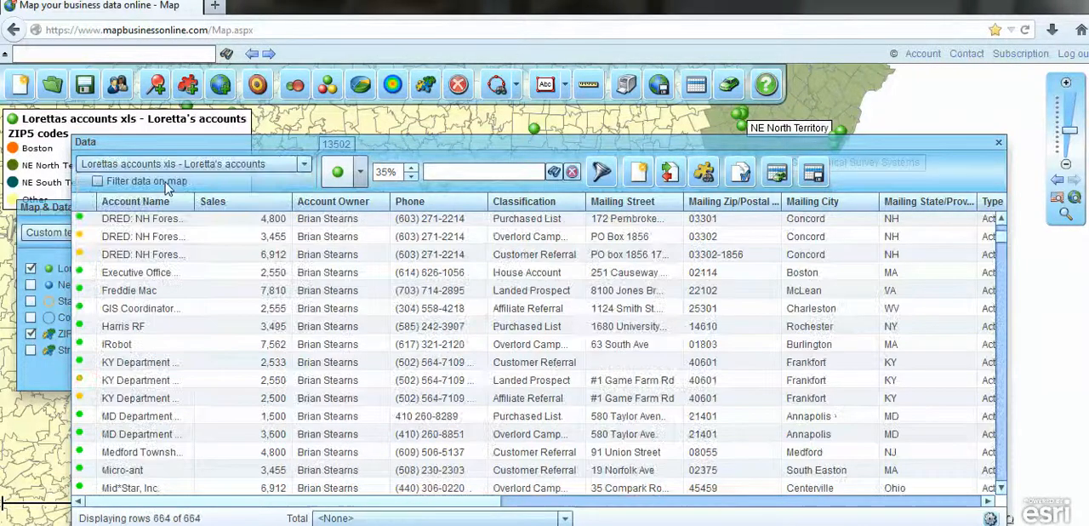
Filter the full accounts dataset to rows whose Mailing City equals Worcester.
left_click(600, 175)
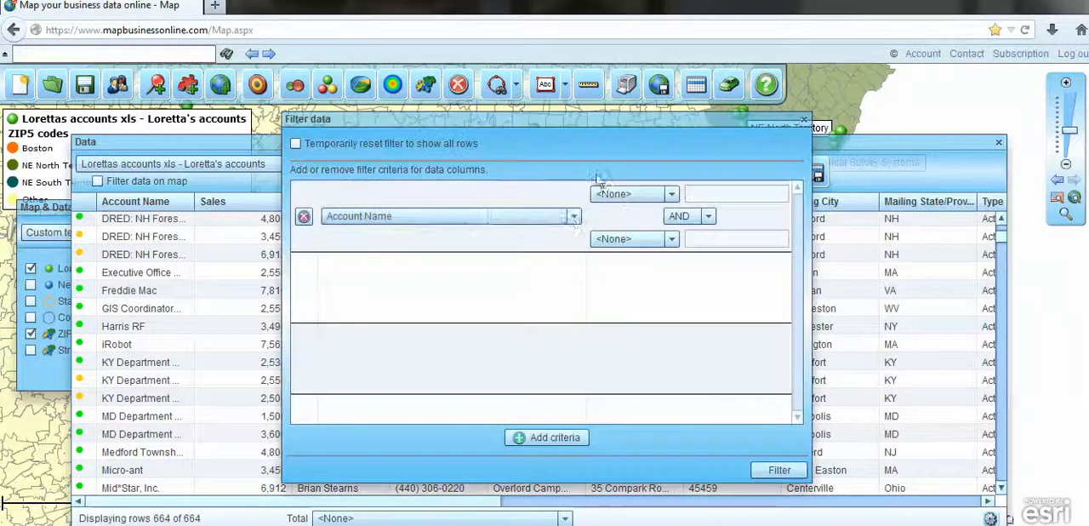
left_click(571, 219)
left_click_drag(579, 245, 581, 289)
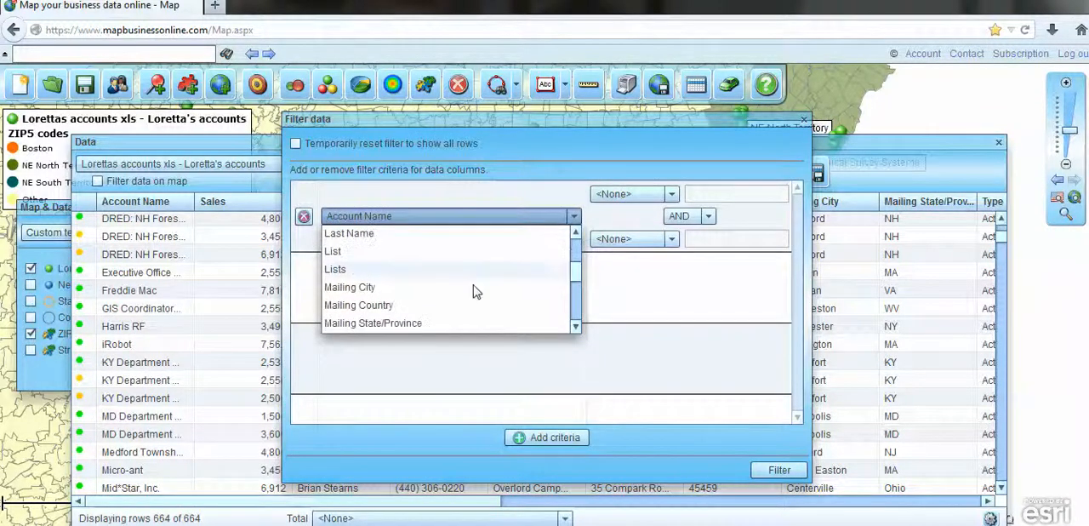
left_click(365, 290)
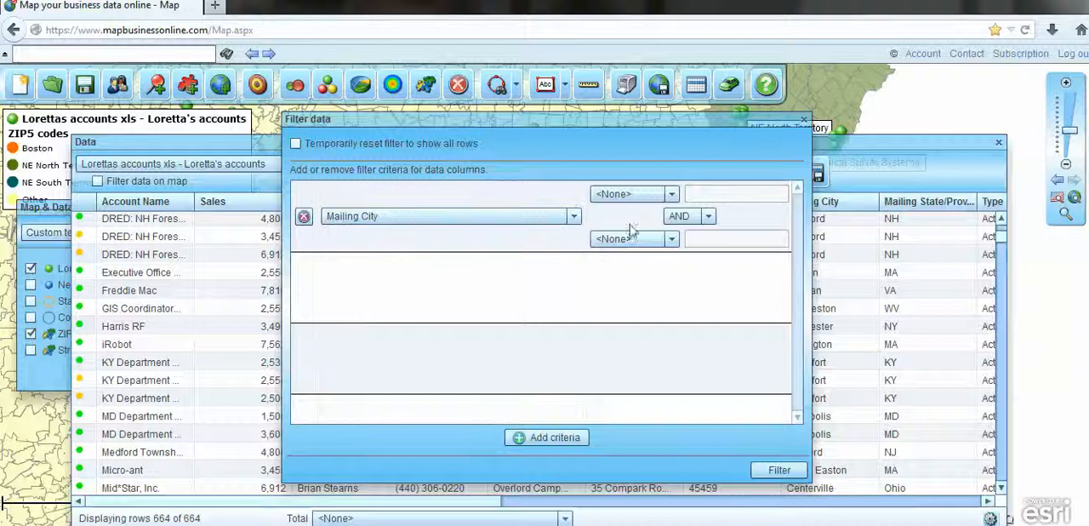
left_click(671, 194)
mouse_move(672, 242)
left_mouse_down()
mouse_move(674, 272)
mouse_move(673, 242)
left_mouse_up()
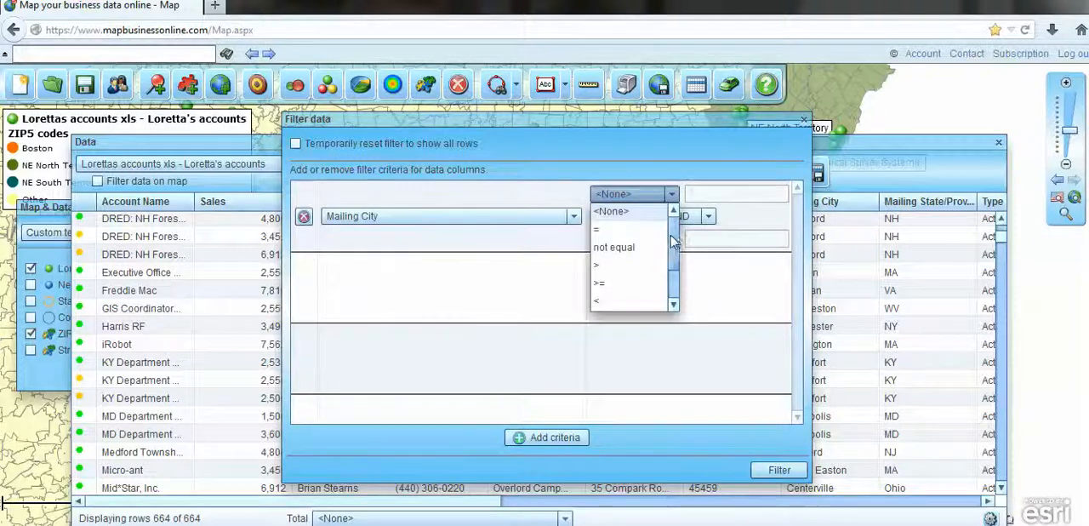
left_click(599, 229)
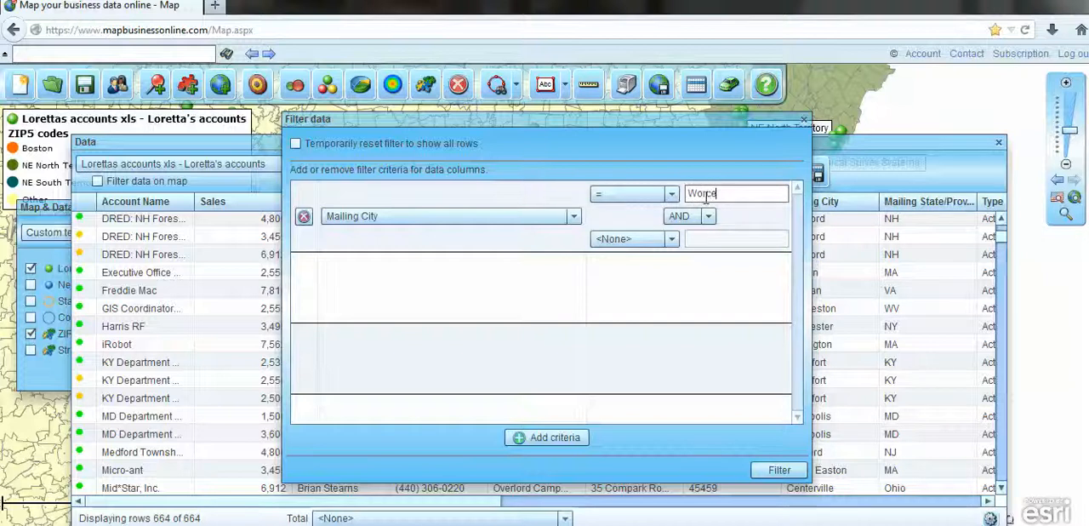
left_click(779, 470)
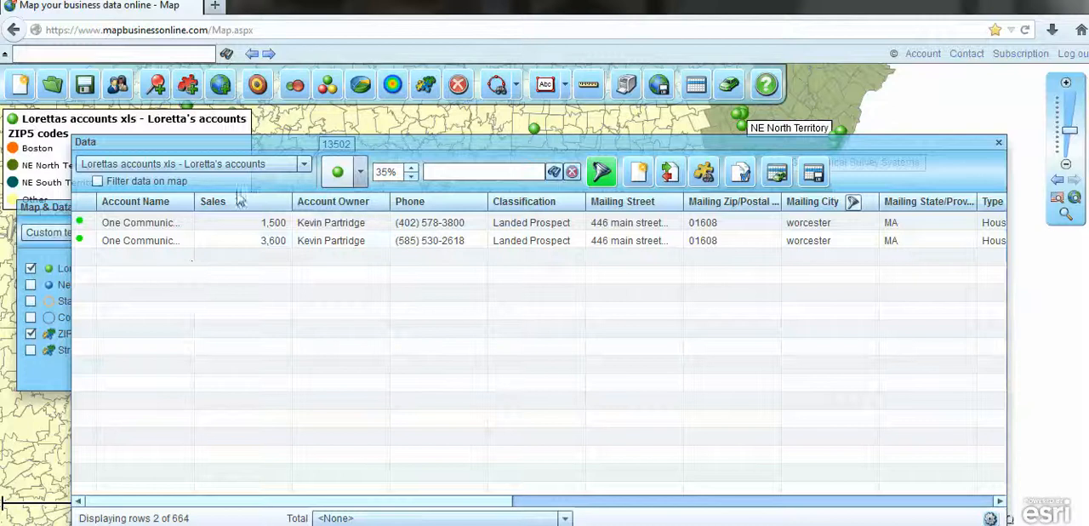
Remove the Mailing City criterion from the accounts filter and reapply it to restore all rows.
left_click(601, 174)
left_click(303, 218)
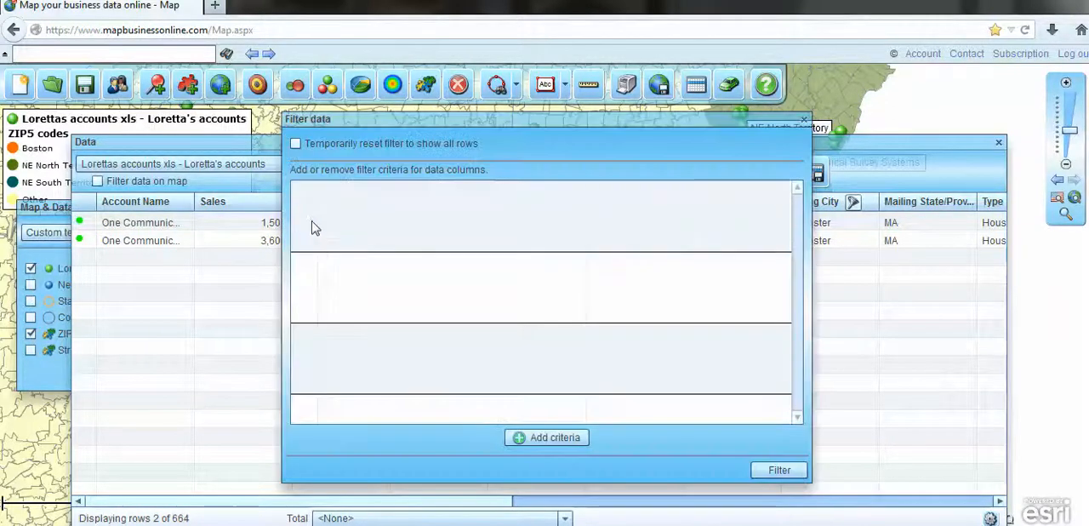
left_click(780, 466)
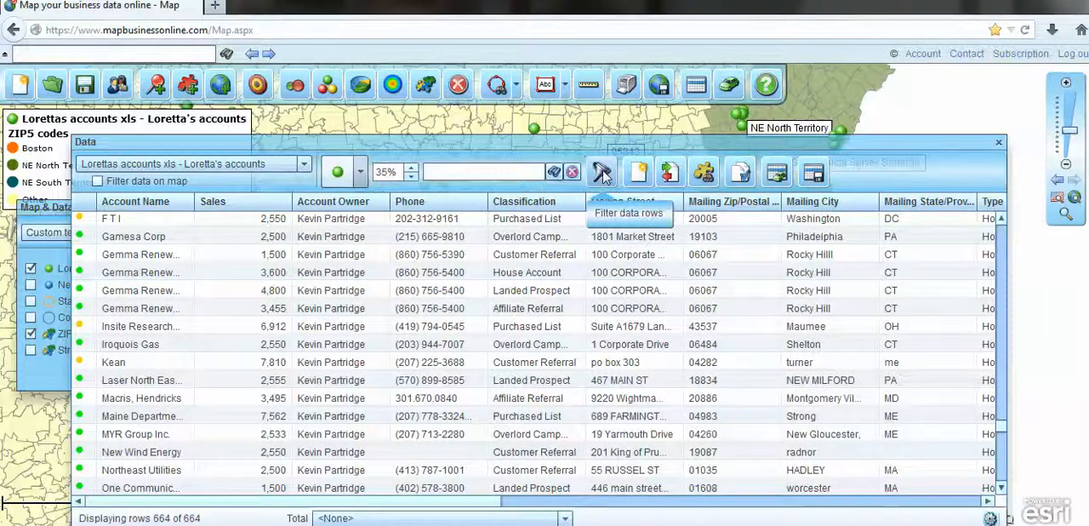
Switch the data table from the accounts dataset to the ZIP5 codes layer.
left_click(360, 172)
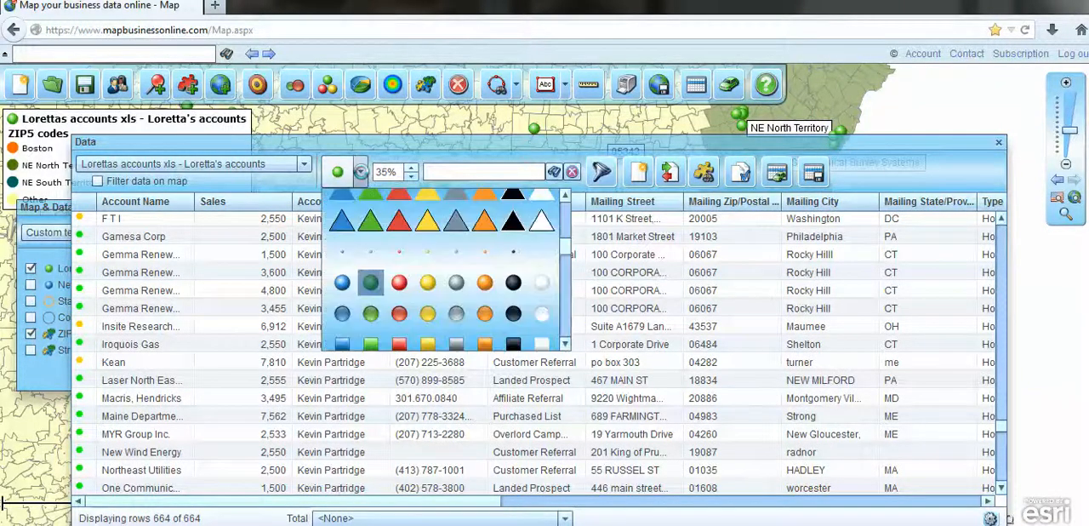
left_click(303, 163)
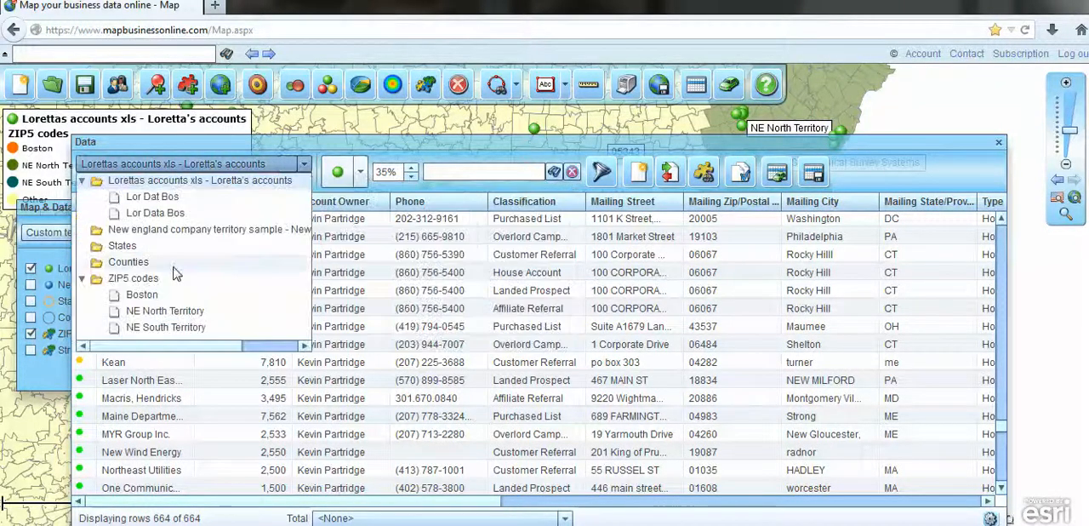
left_click(133, 278)
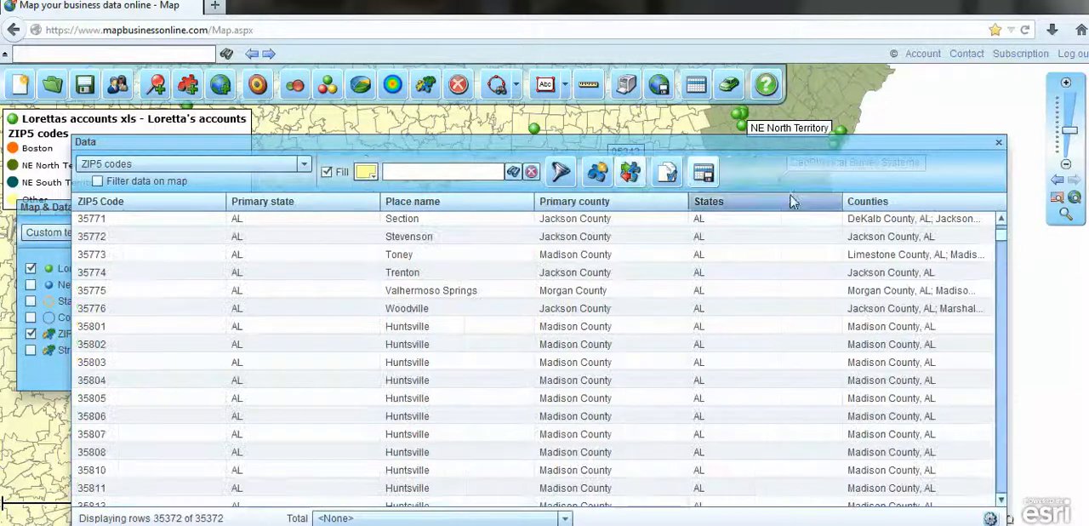
left_click(303, 164)
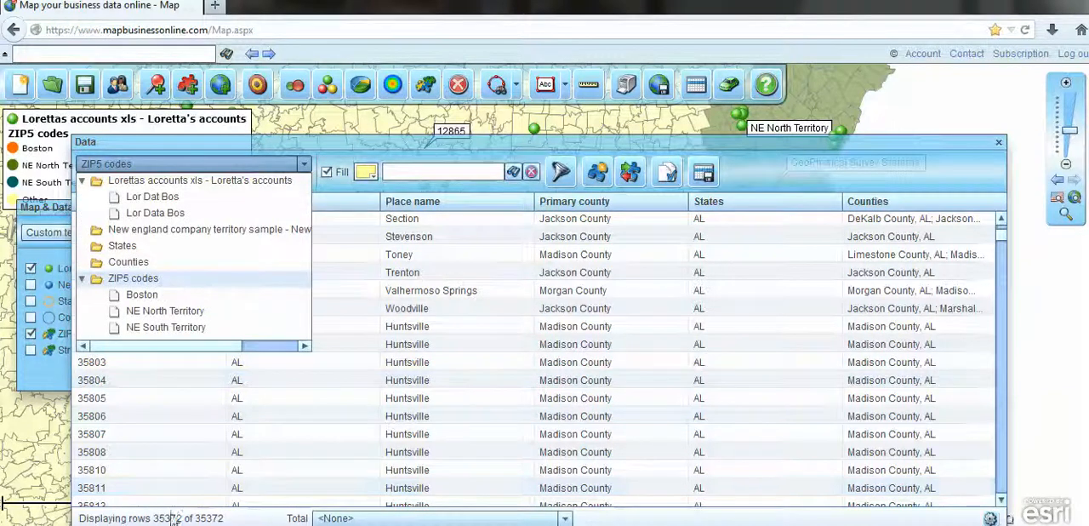
left_click(298, 169)
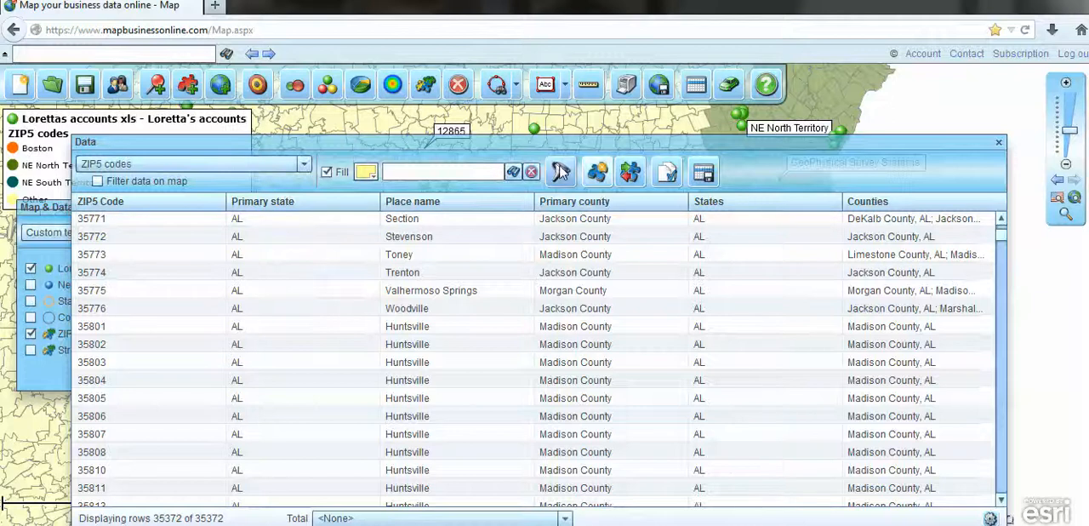
Start a filter on the ZIP5 codes data with the General category's ZIP5 Code column as the criterion.
left_click(560, 172)
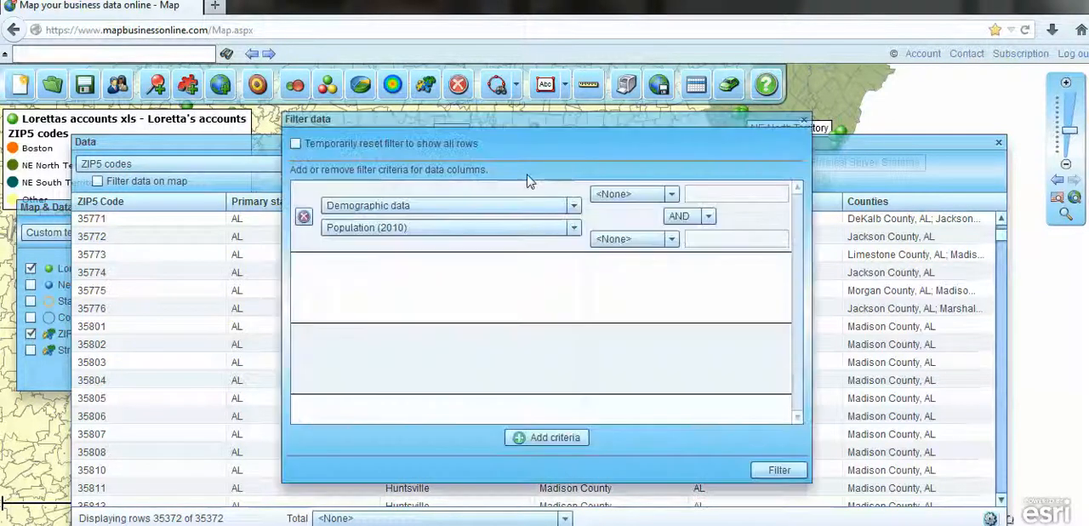
left_click(574, 209)
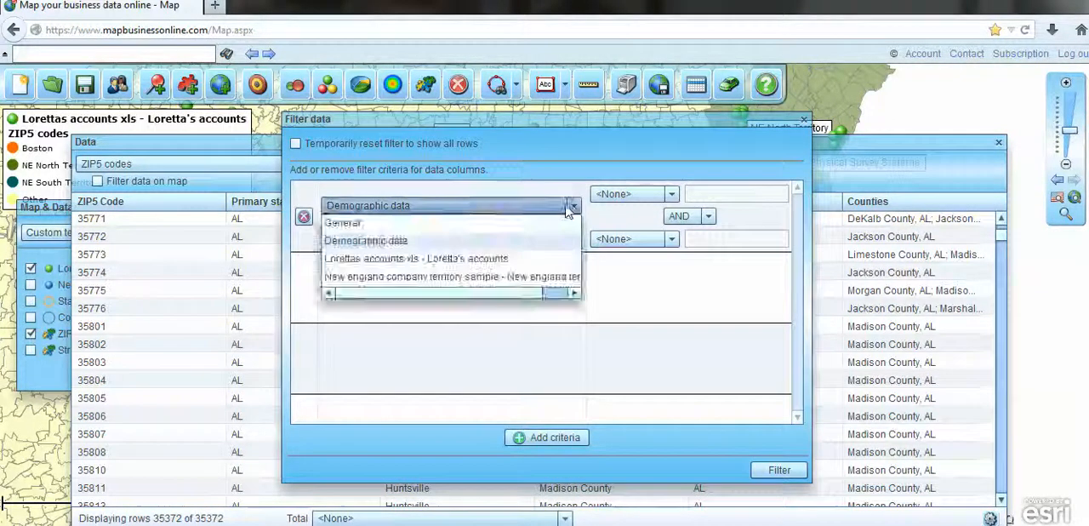
left_click(561, 221)
left_click(574, 228)
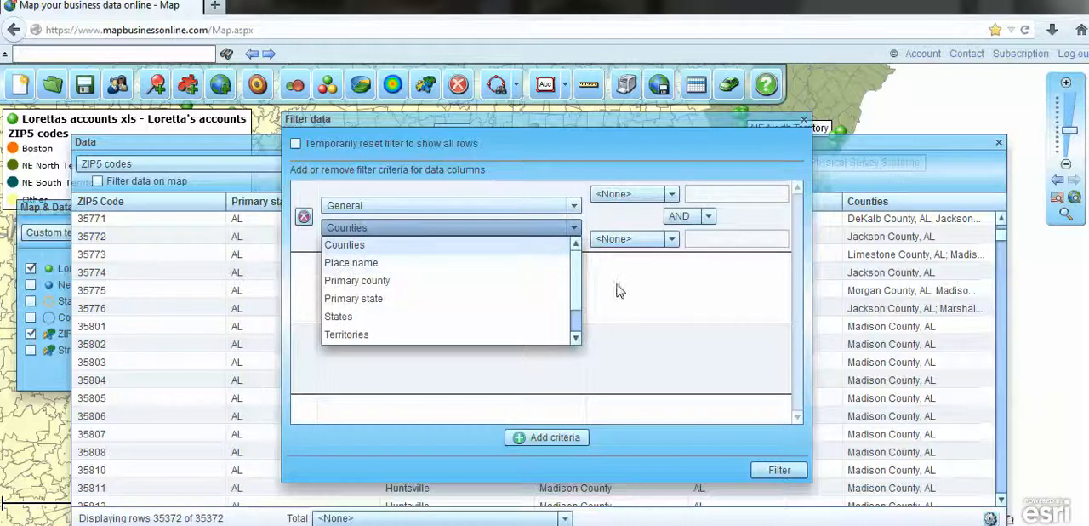
scroll(577, 270, "down", 1)
left_click(362, 336)
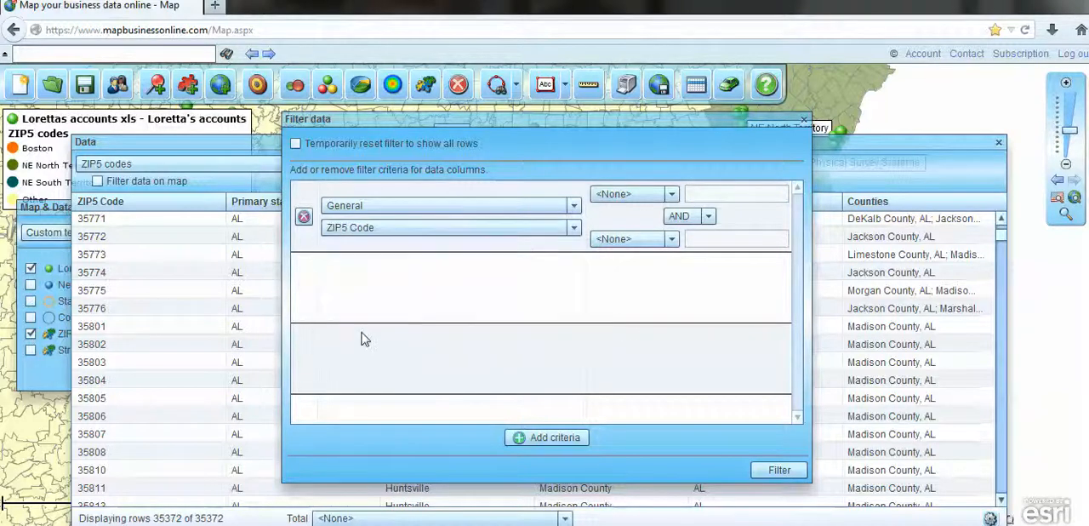
Limit the ZIP5 Code criterion to values >= 12500 AND <= 12550 and apply the filter.
left_click(671, 194)
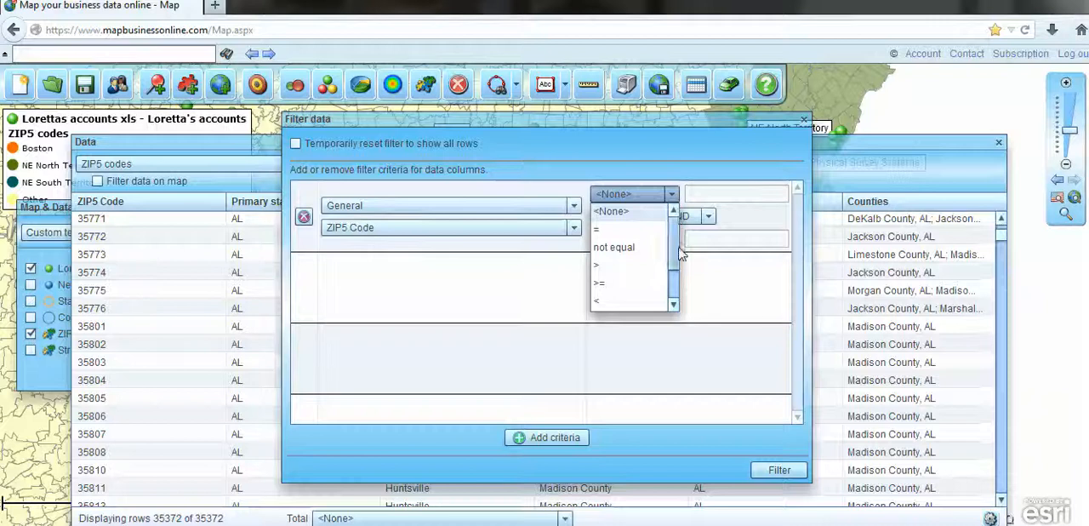
left_click(600, 282)
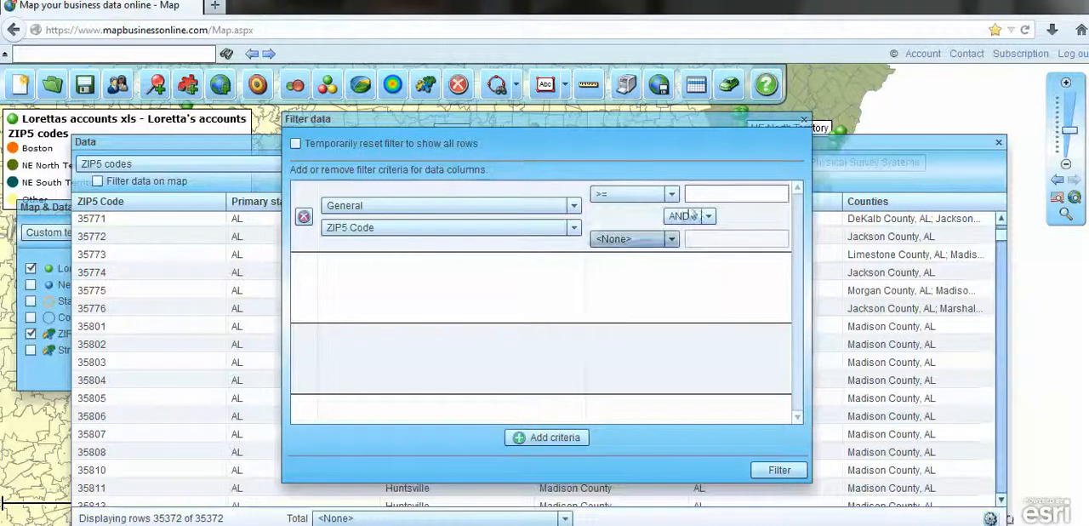
left_click(698, 197)
type("12500")
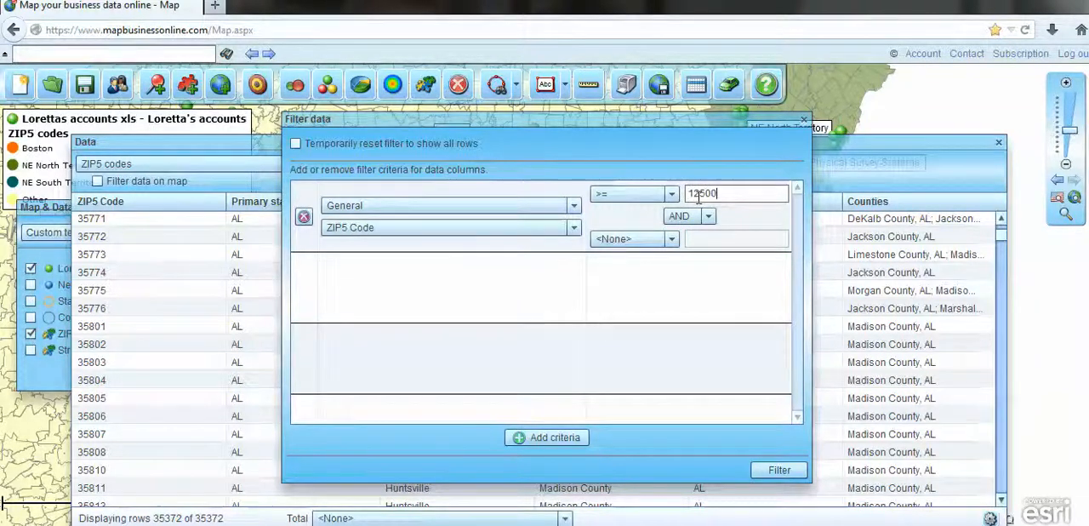
left_click(671, 241)
scroll(634, 315, "down", 3)
left_click(614, 315)
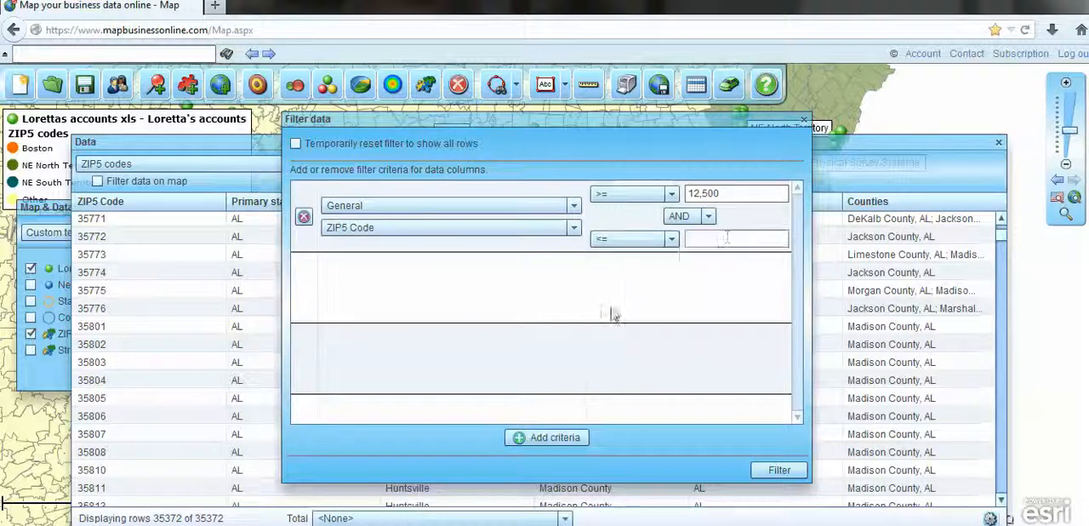
left_click(712, 239)
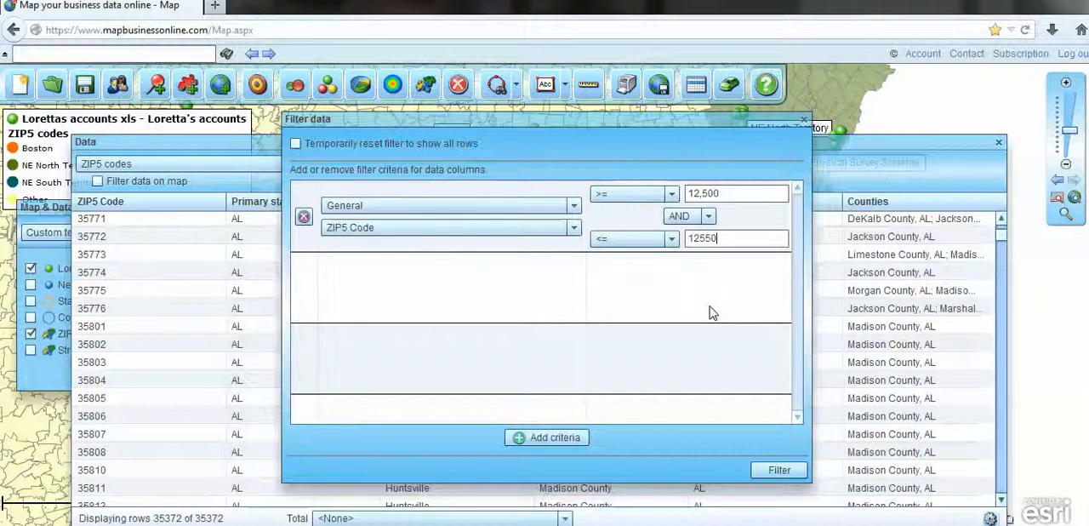
left_click(779, 472)
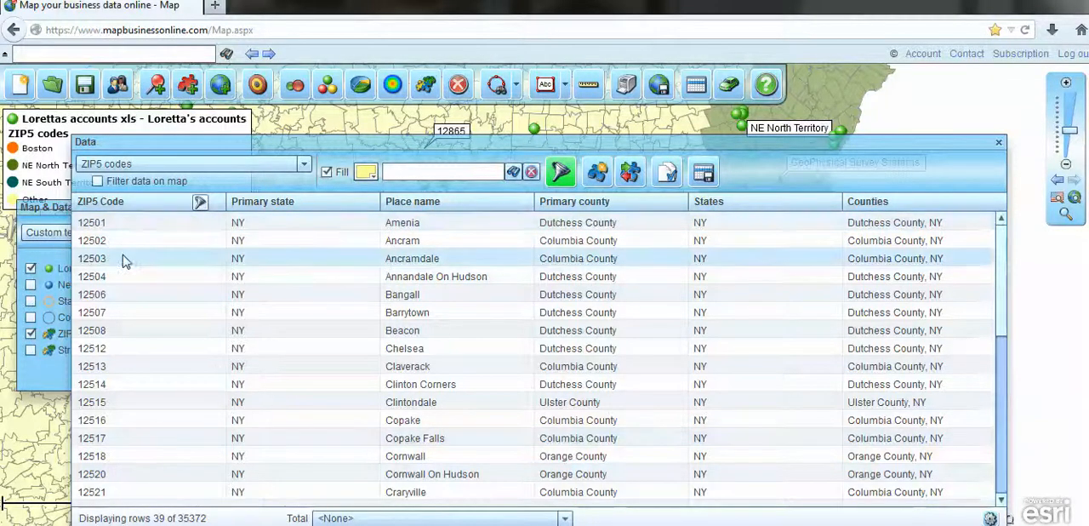
Create a new territory named Territory 5 from all geographies visible in the data window.
left_click(636, 174)
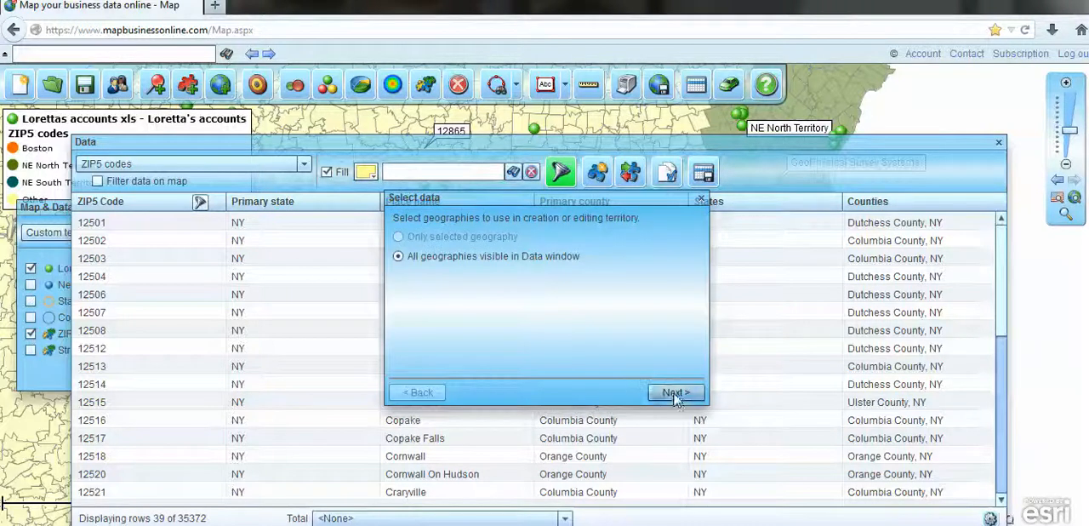
left_click(675, 393)
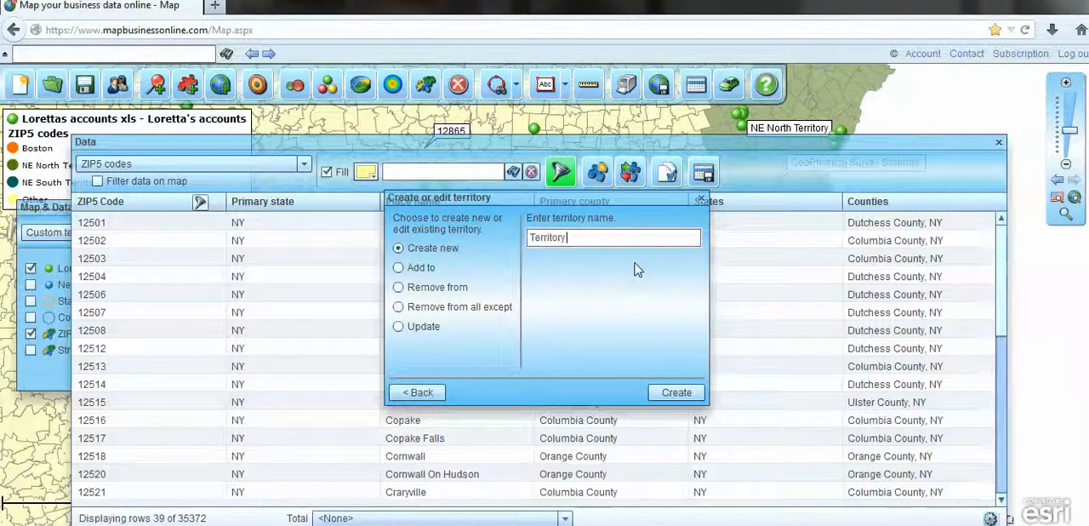
left_click(685, 393)
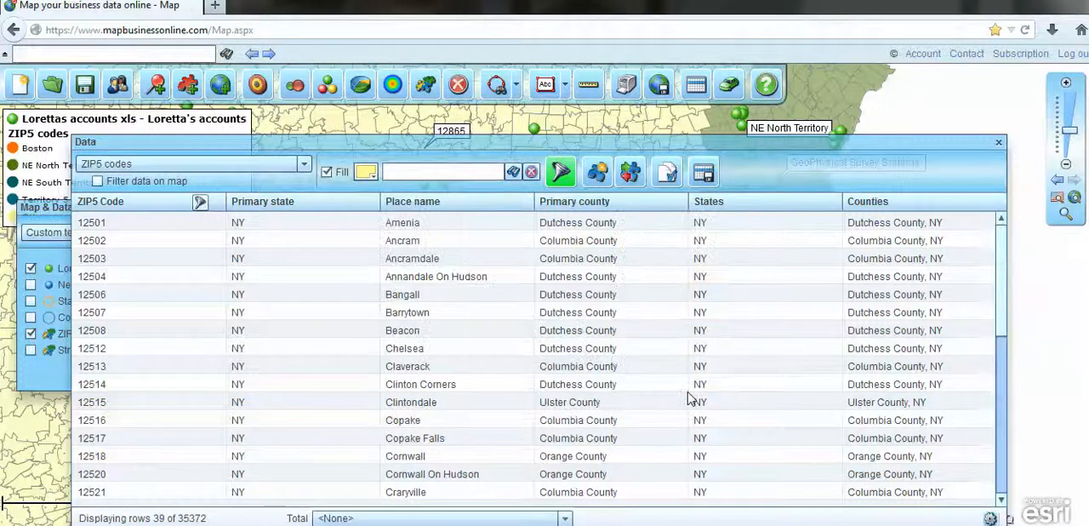
Try a blue fill (3399FF) for the ZIP5 codes layer and close the data table to view the map.
left_click(366, 172)
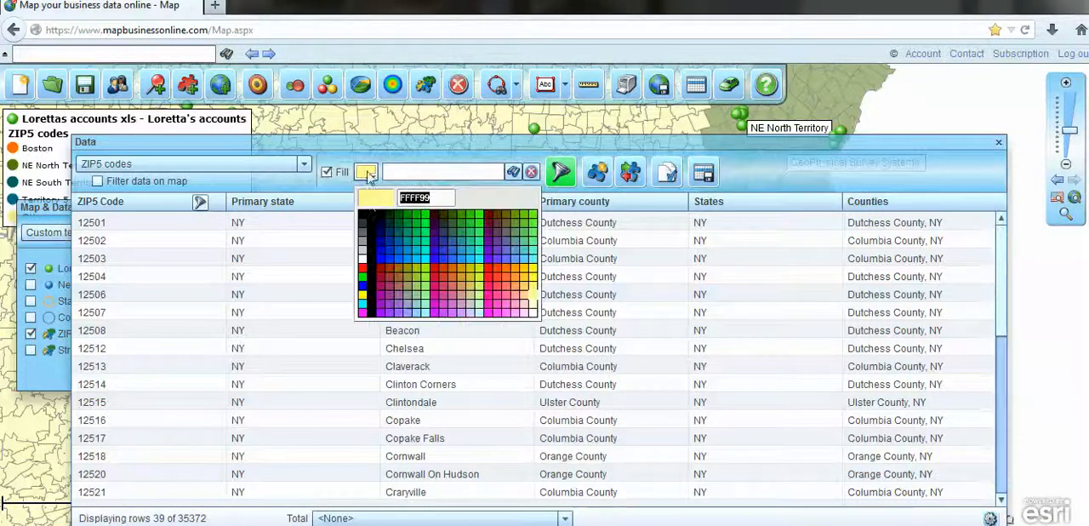
left_click(463, 257)
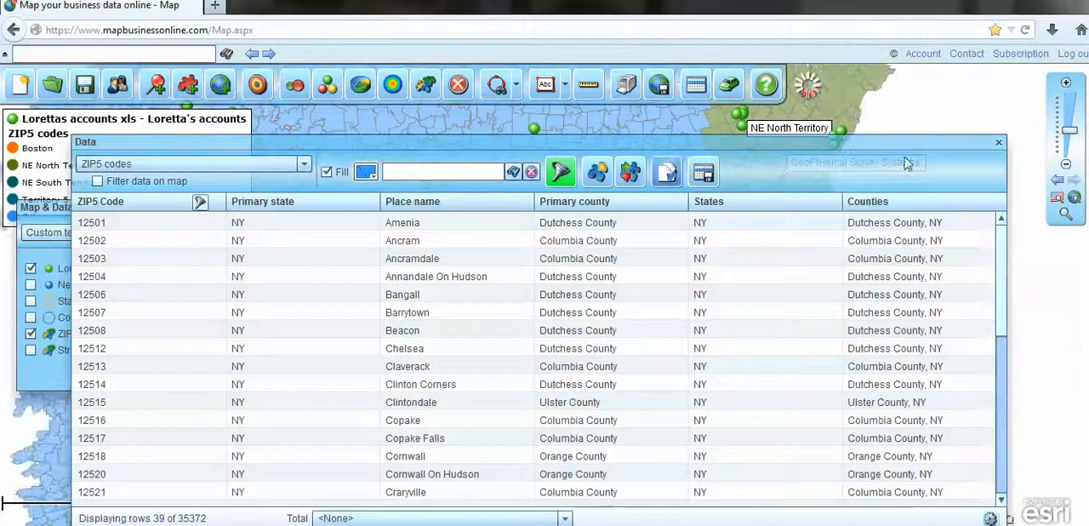
left_click(998, 142)
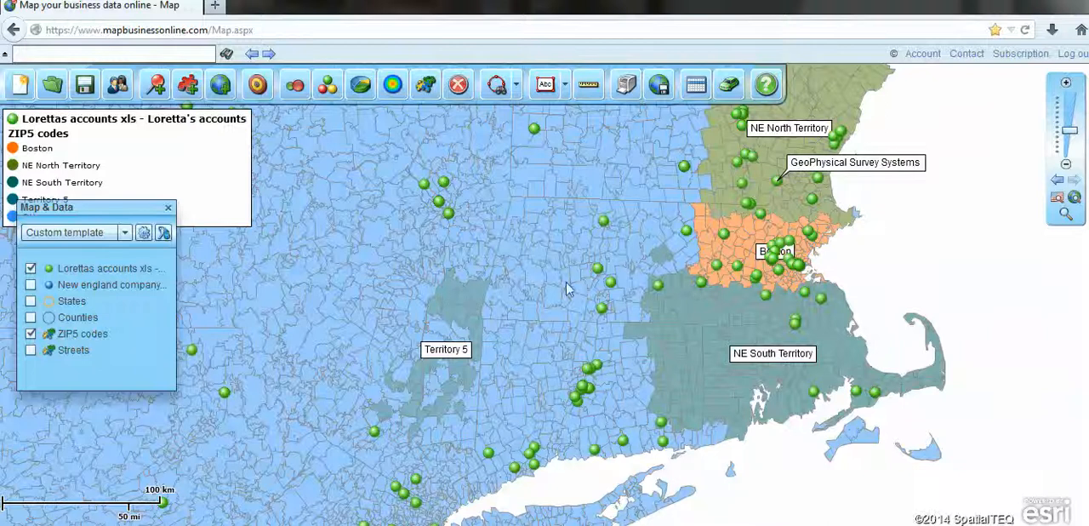
Reopen the data table and set the ZIP5 codes layer's fill to light peach.
left_click(696, 87)
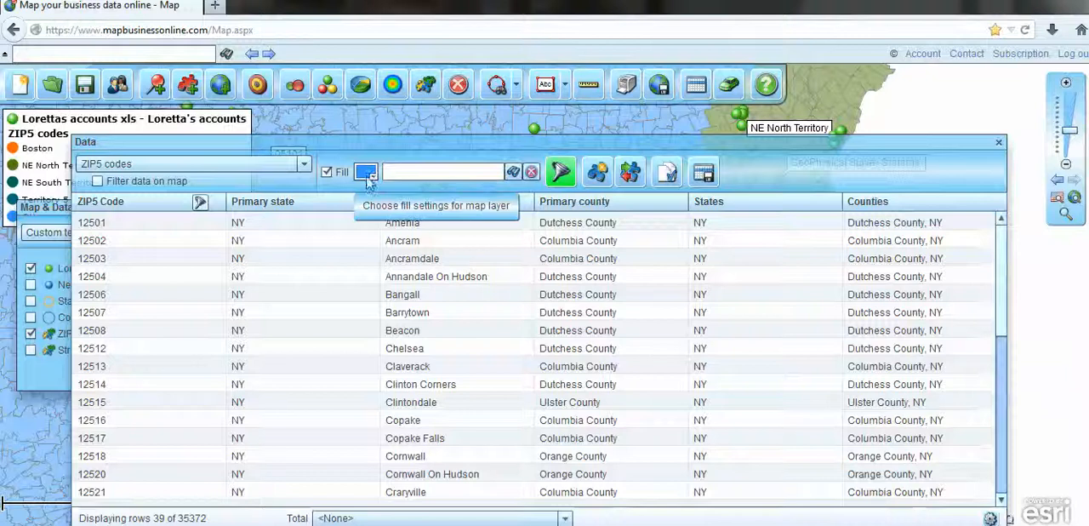
left_click(366, 173)
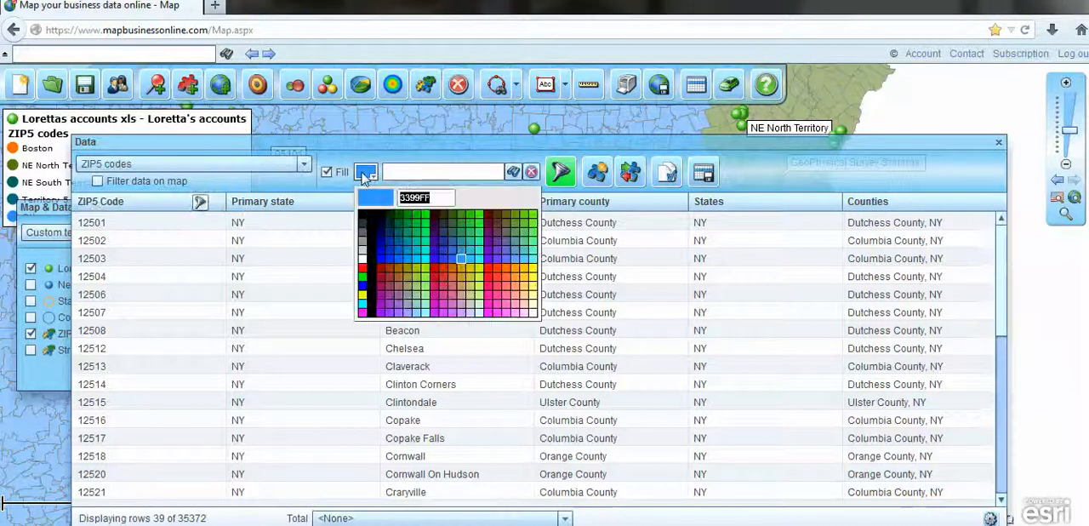
left_click(526, 292)
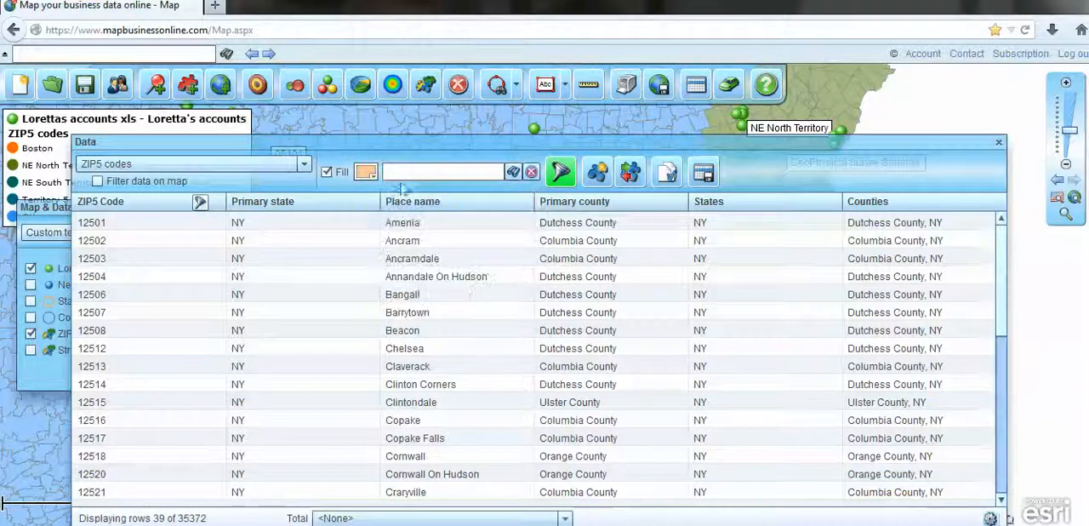
Switch the data table to Territory 5 and move the data window down to uncover the map.
left_click(250, 161)
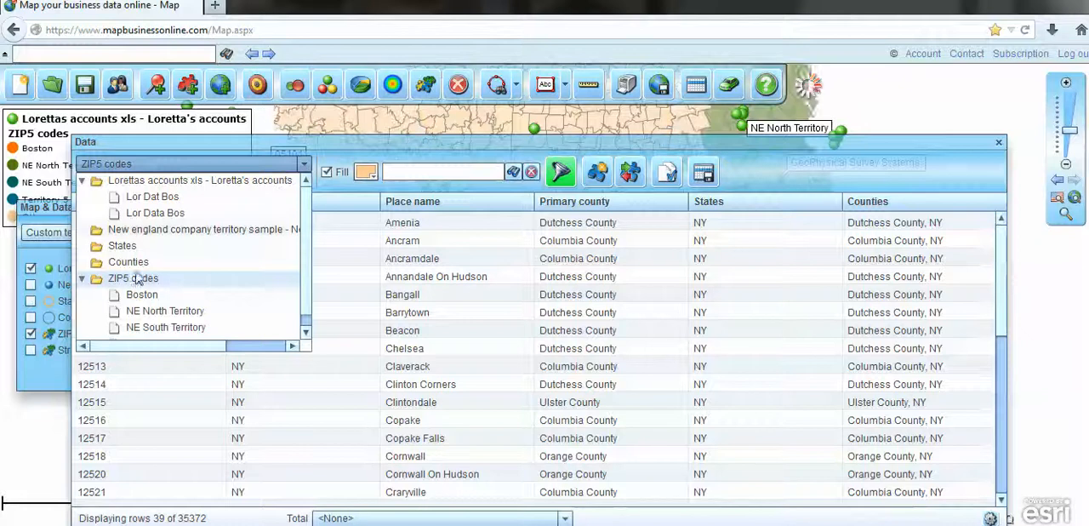
scroll(192, 319, "down", 1)
left_click(179, 331)
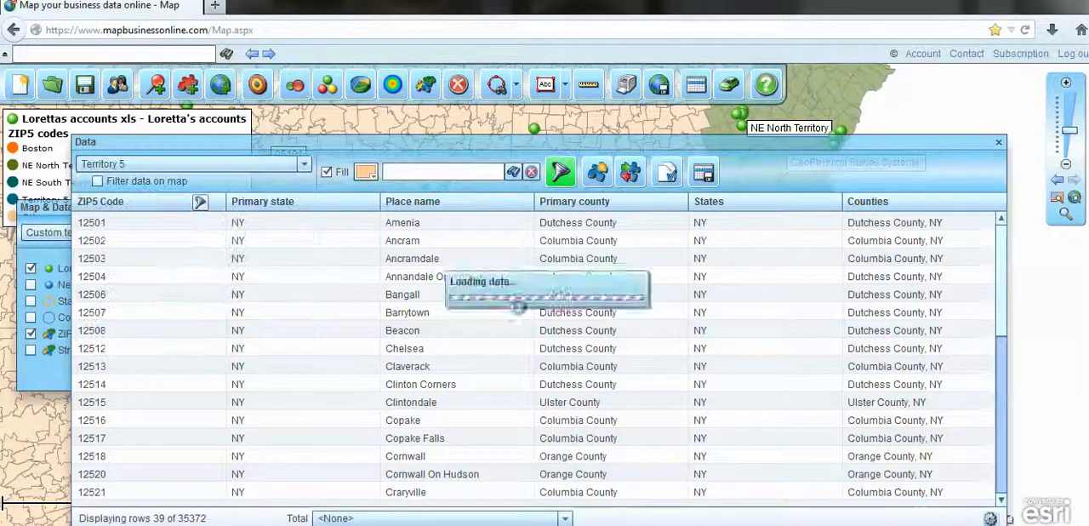
left_click_drag(967, 148, 957, 442)
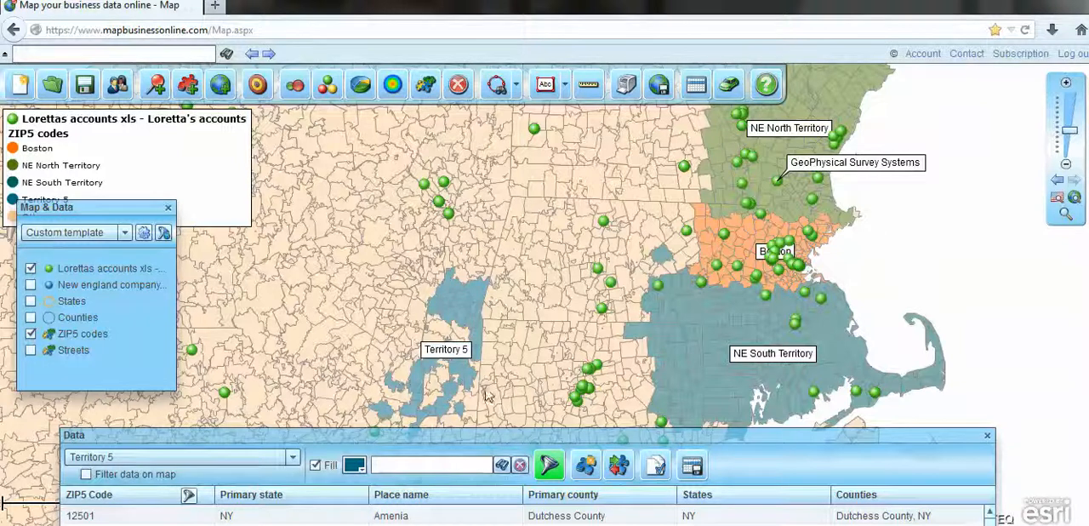
Rename Territory 5 to NYC Suburb through territory management and close the territory list.
left_click_drag(596, 439, 630, 181)
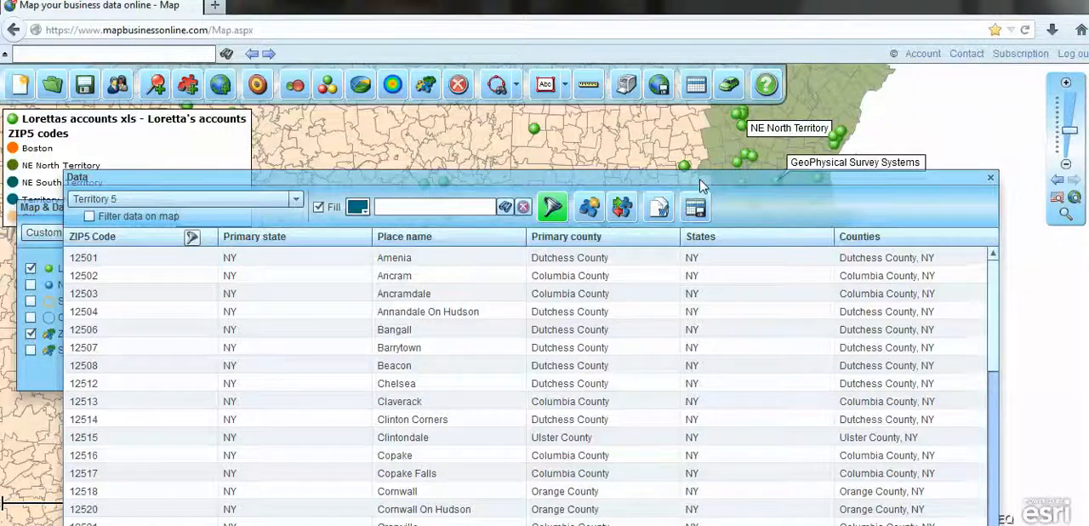
left_click(661, 209)
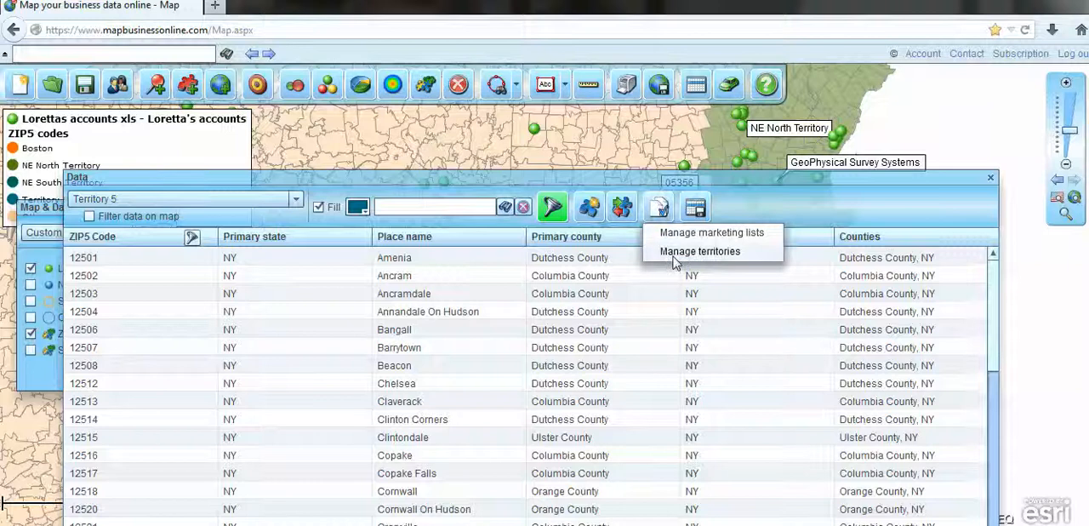
left_click(674, 254)
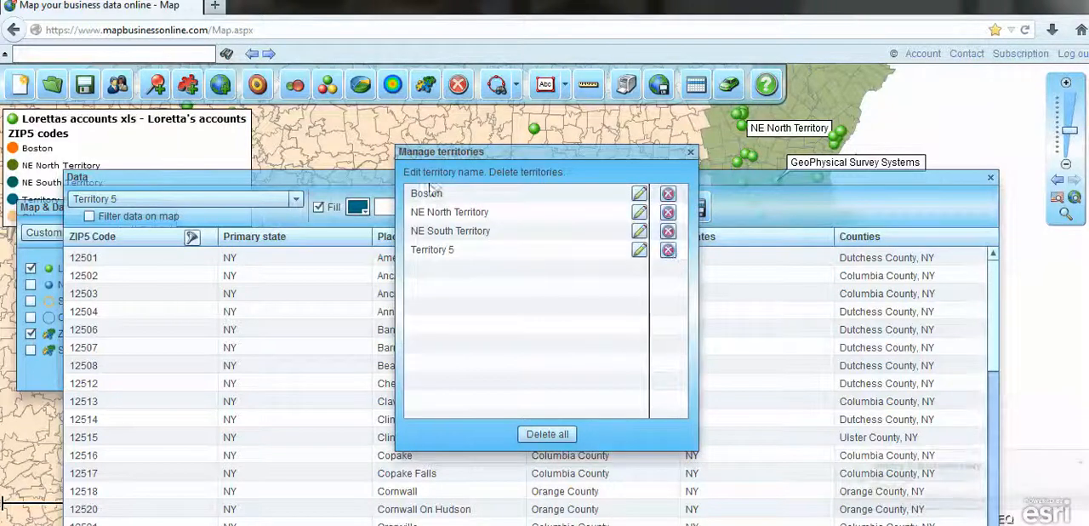
left_click(638, 252)
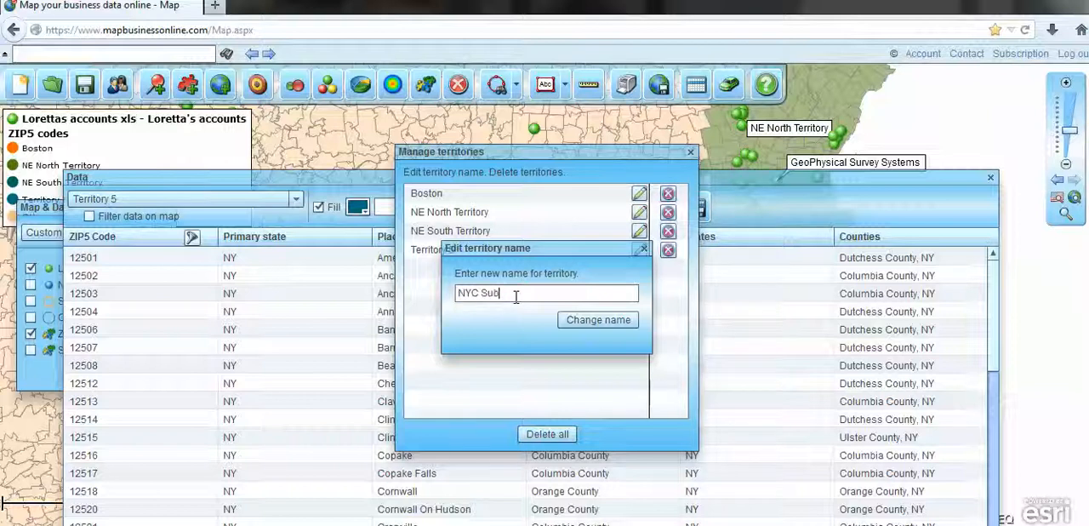
left_click(563, 324)
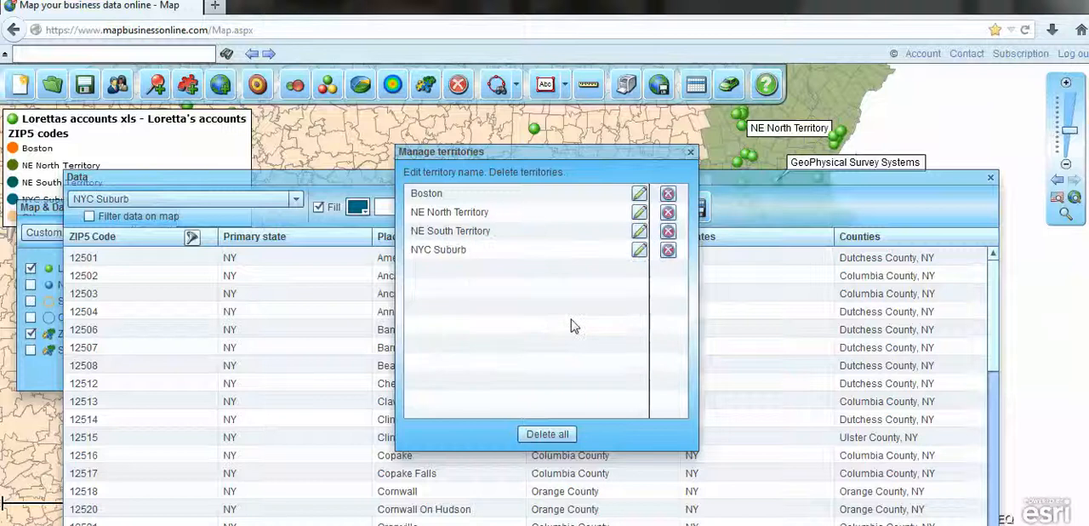
left_click(689, 152)
Switch the data window to the Lor Data Bos marketing list and add all its rows to a route.
left_click_drag(722, 184, 724, 148)
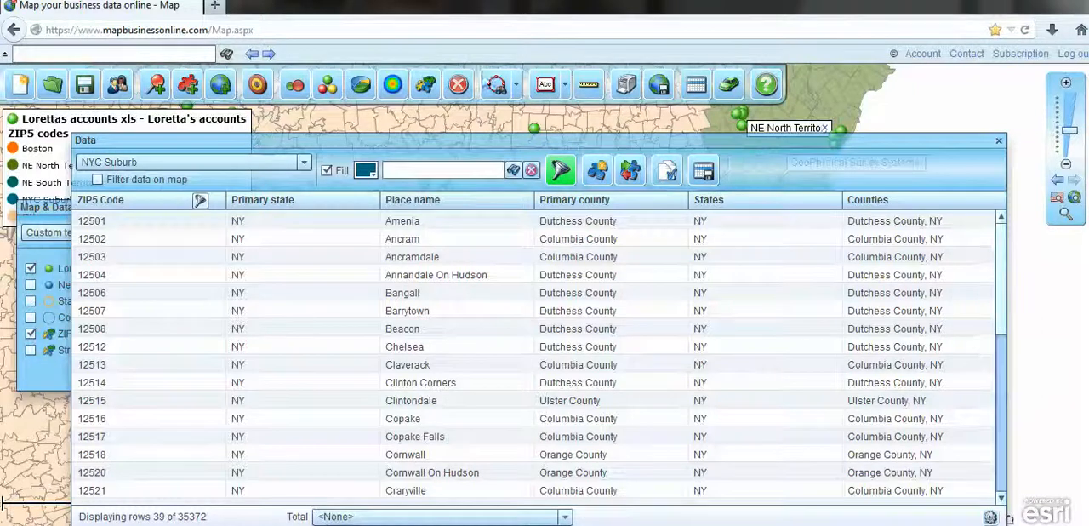
left_click(304, 162)
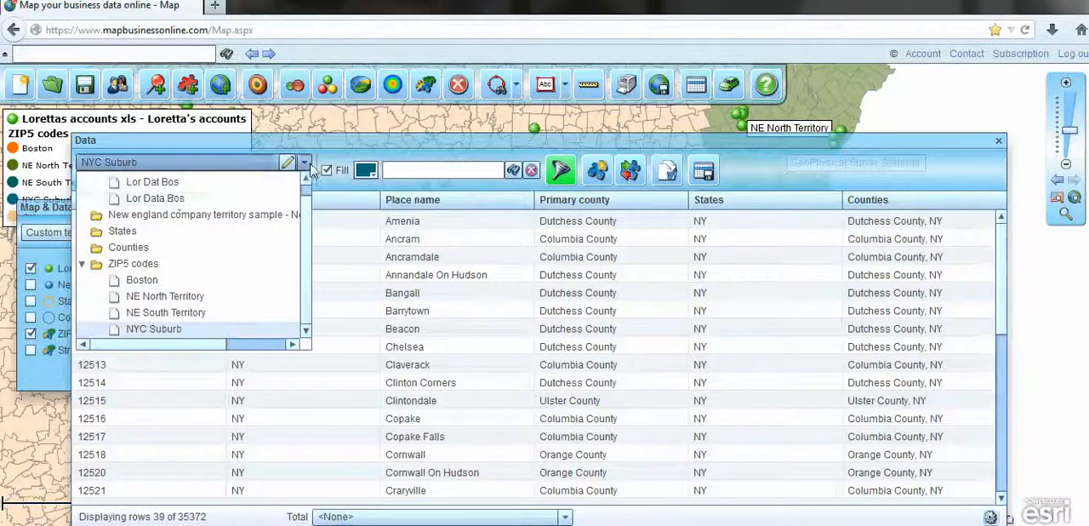
left_click(170, 197)
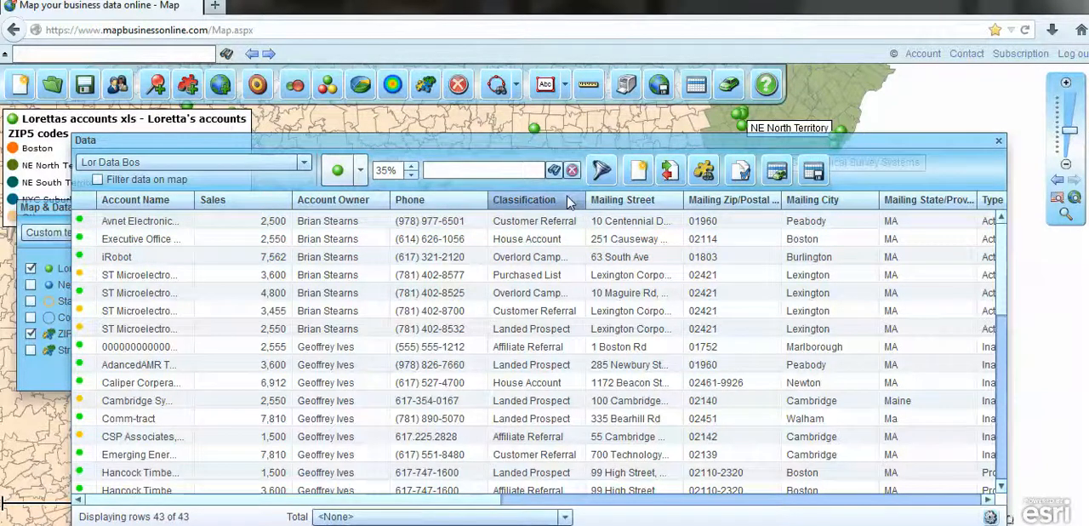
left_click(775, 173)
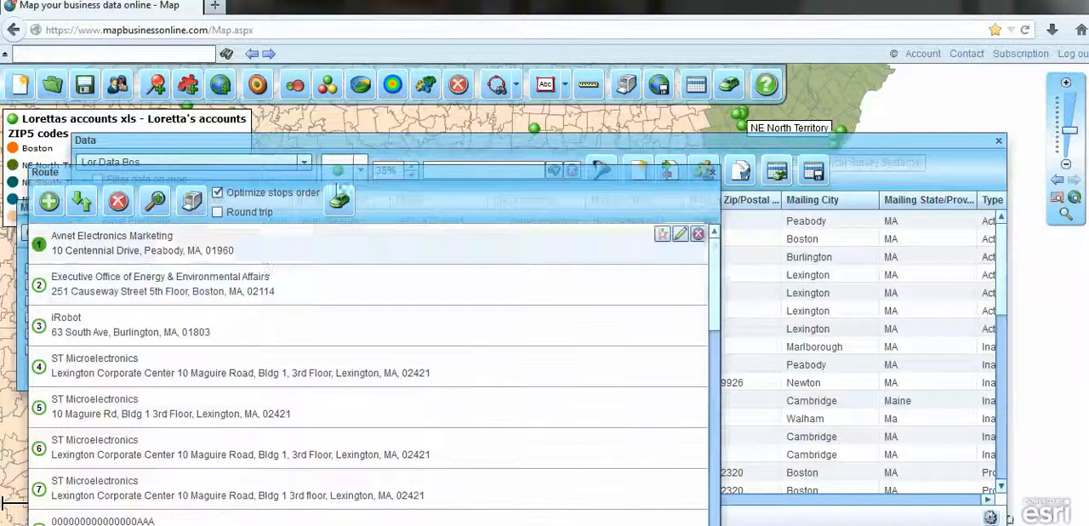
Calculate the driving route with optimized stop order and reposition the Route window over the map.
left_click(334, 206)
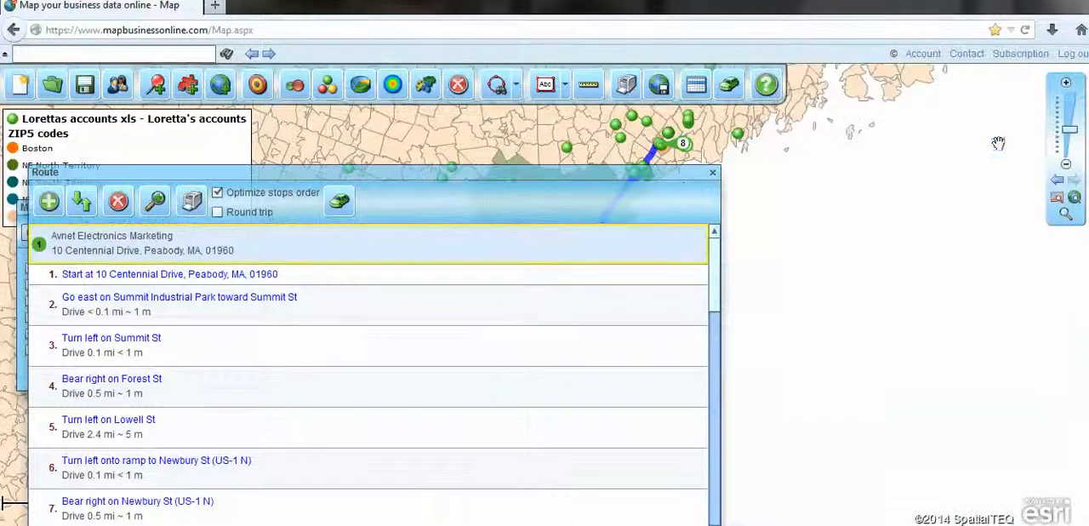
left_click_drag(557, 180, 891, 228)
left_click_drag(755, 502, 730, 178)
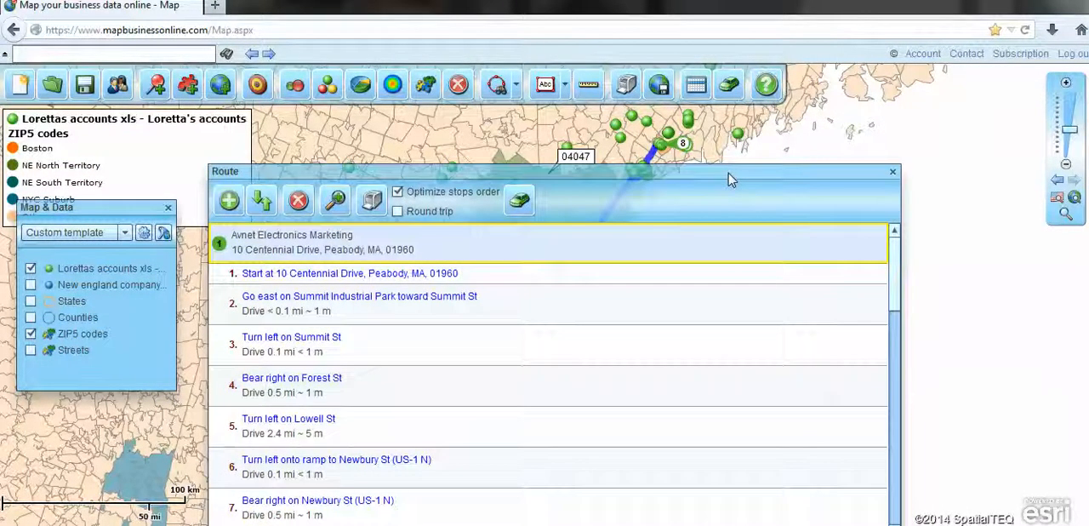